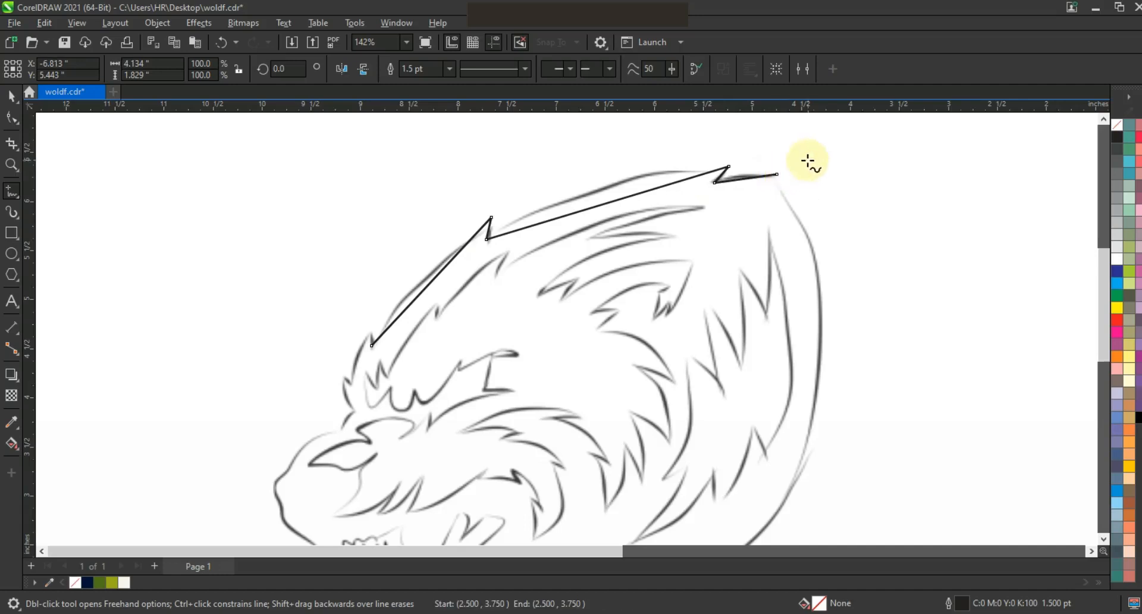
Extend the head outline from the ear tip down to the base of the neck and set its width to 3.0 pt.
key(space)
key(space)
click(792, 167)
click(722, 379)
click(450, 69)
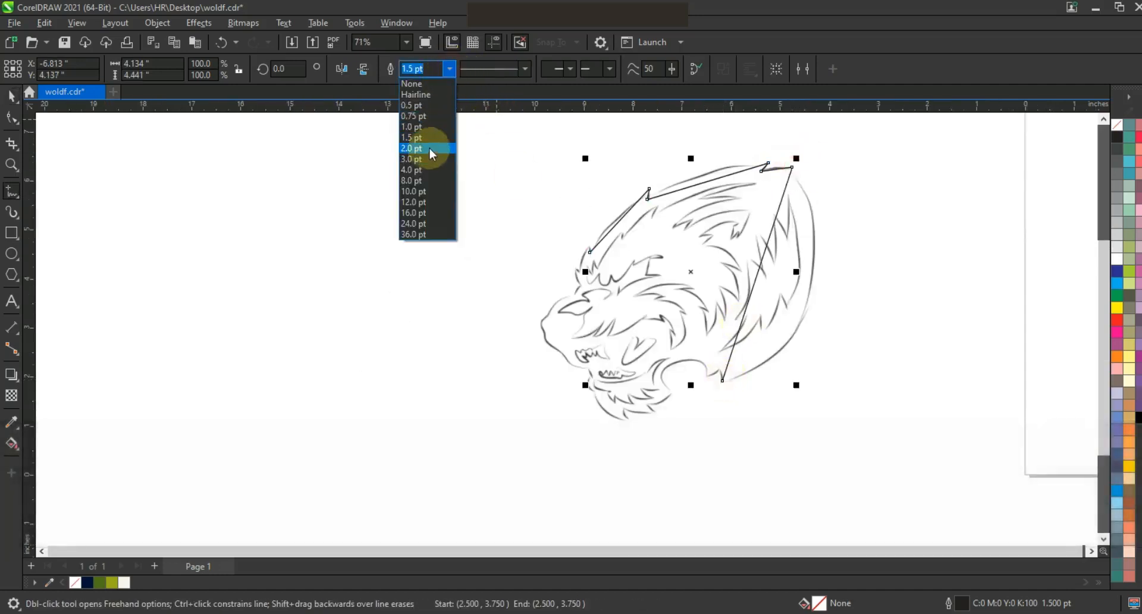
click(429, 159)
Convert the outline's segments to curves and bend the forehead, crown and ear-tip segments along the sketch.
key(F10)
drag(458, 140, 849, 402)
key(shift+F2)
key(Escape)
drag(416, 256, 405, 243)
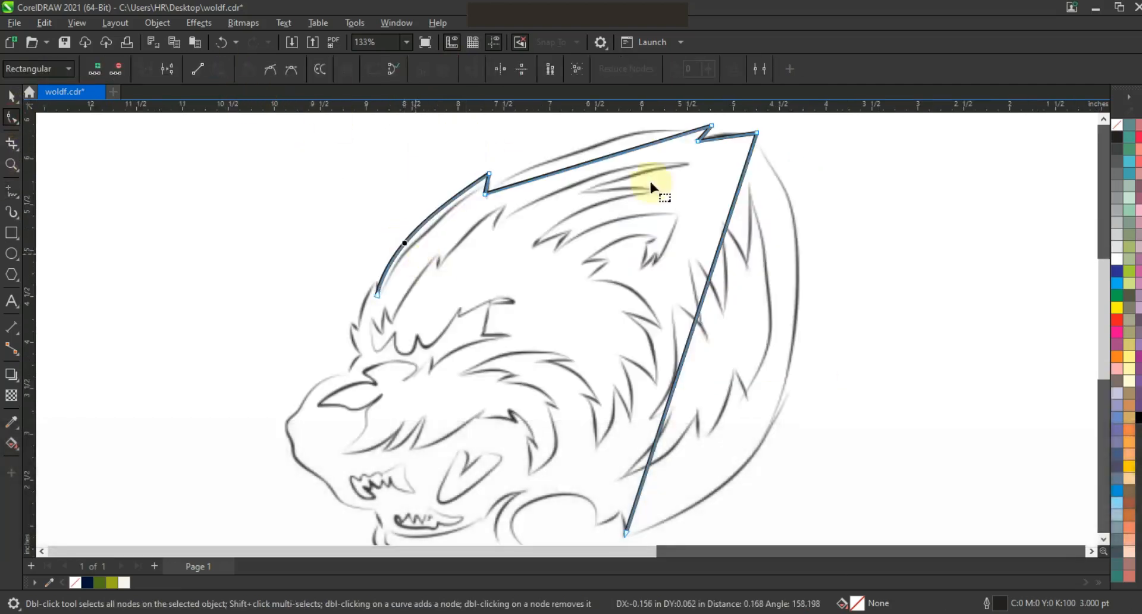
drag(589, 164, 580, 145)
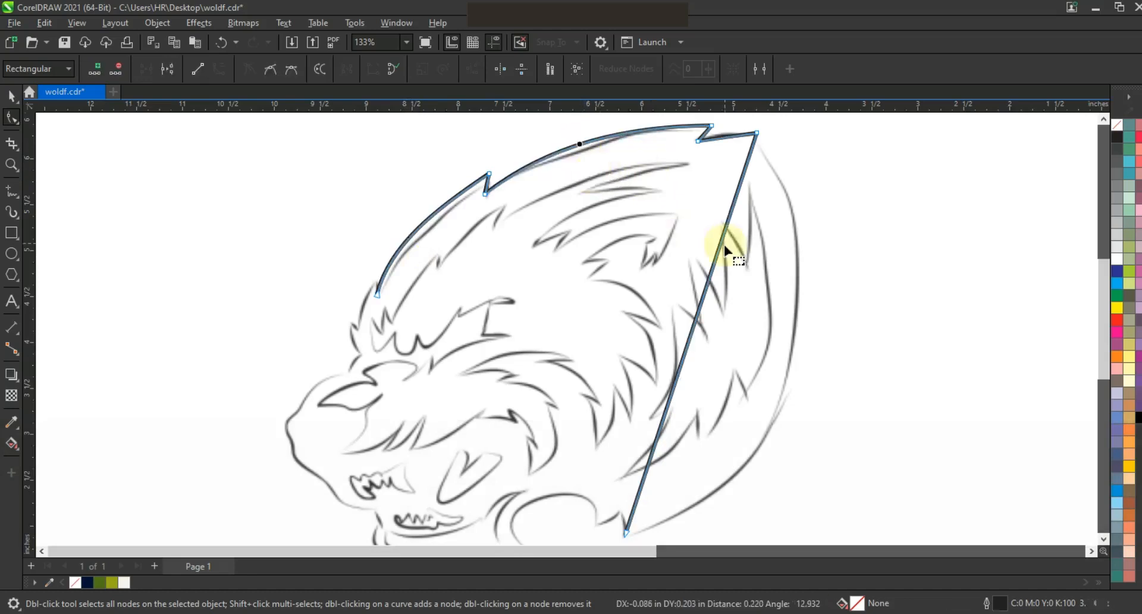
drag(729, 139, 727, 134)
Bend the long segment behind the head to follow the sketched back curve, adjusting its control handles.
mouse_move(728, 260)
mouse_down()
mouse_move(734, 395)
mouse_move(711, 322)
mouse_move(718, 364)
mouse_move(723, 273)
mouse_move(764, 264)
mouse_up()
key(F3)
drag(719, 363, 735, 377)
drag(763, 261, 785, 279)
mouse_move(732, 381)
mouse_down()
mouse_move(738, 391)
mouse_move(747, 383)
mouse_up()
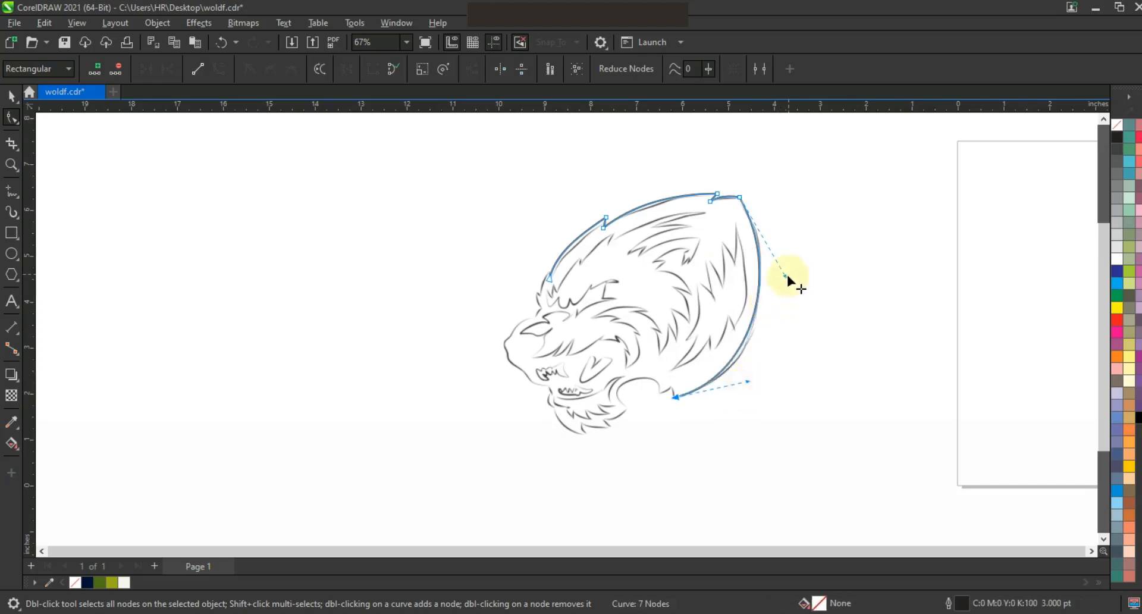
Continue the outline from the base of the neck through the neck notch and around the throat with straight segments.
click(11, 164)
drag(466, 328, 799, 441)
click(11, 191)
key(space)
key(space)
click(700, 366)
click(693, 327)
double_click(648, 353)
double_click(525, 331)
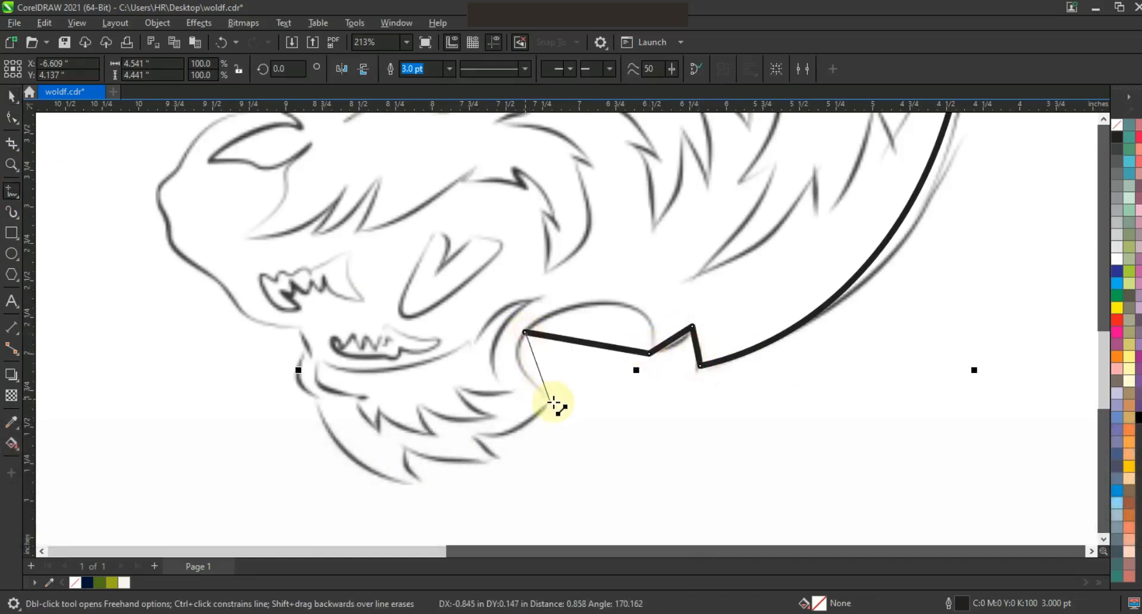
double_click(562, 402)
Continue the outline with straight segments around the chin fur, up the lower jaw and along the front of the snout.
double_click(471, 435)
double_click(510, 458)
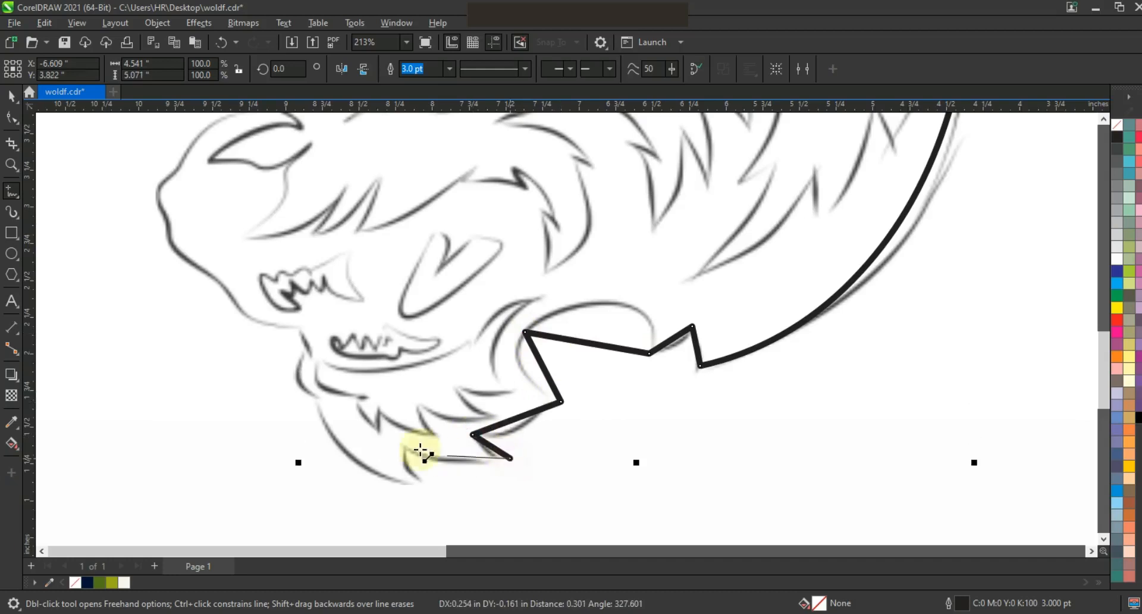
double_click(430, 482)
double_click(396, 443)
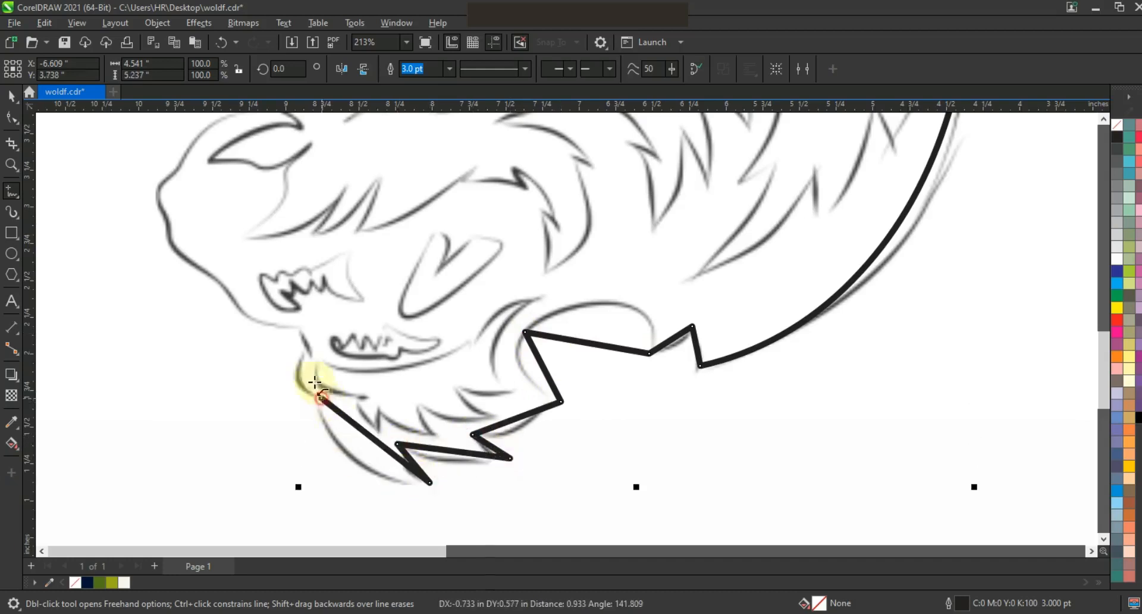
double_click(307, 352)
double_click(298, 325)
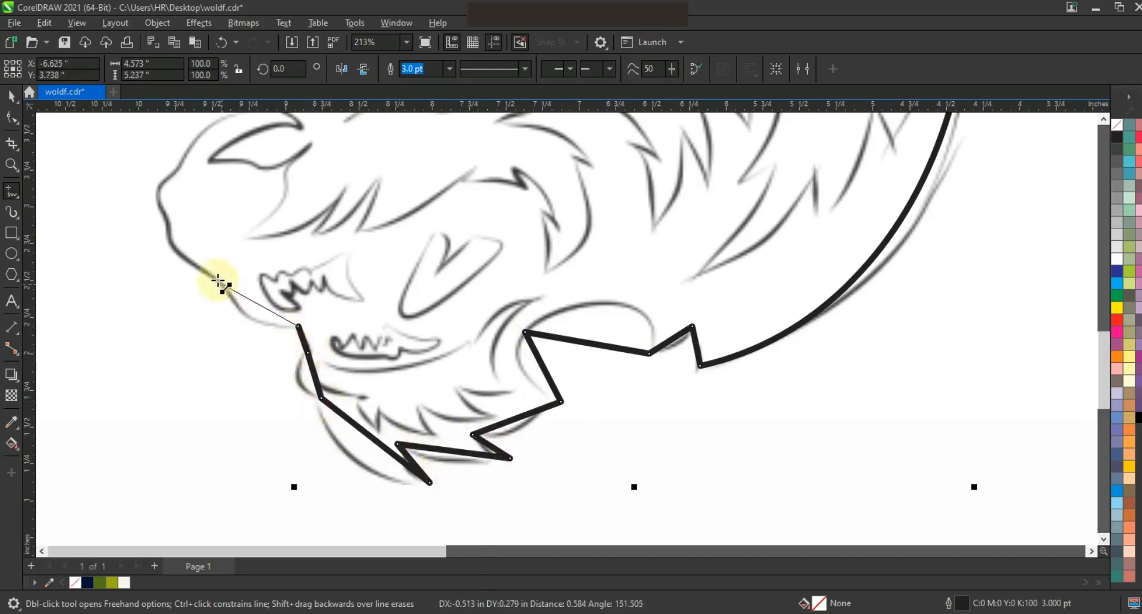
double_click(170, 224)
double_click(179, 167)
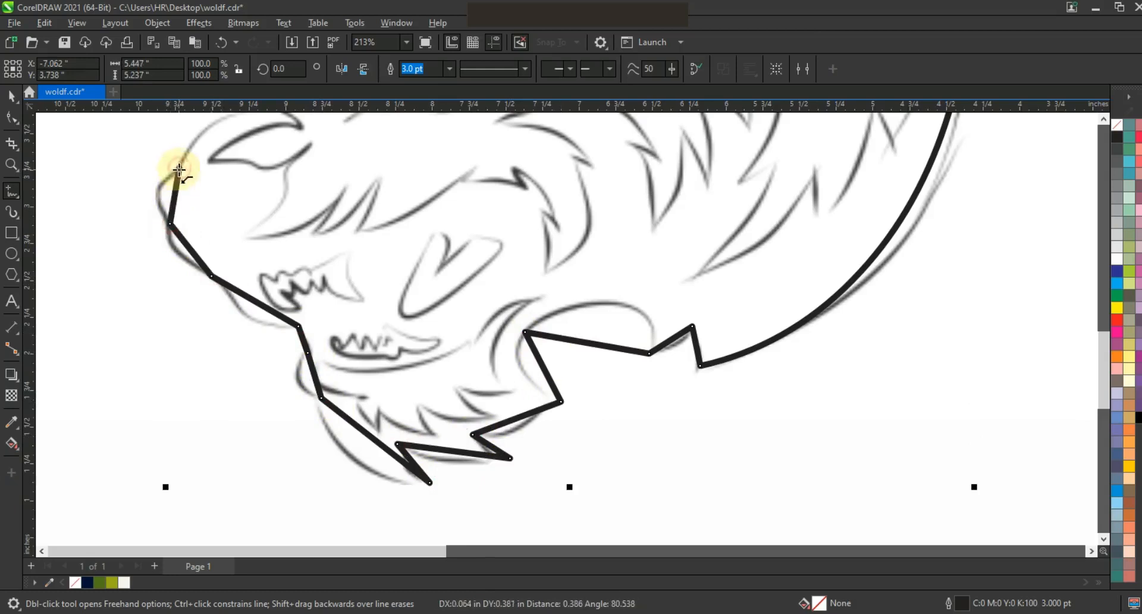
Convert the new segments to curves and bend the throat and chin-fur segments to match the sketch.
click(8, 119)
drag(749, 487, 749, 487)
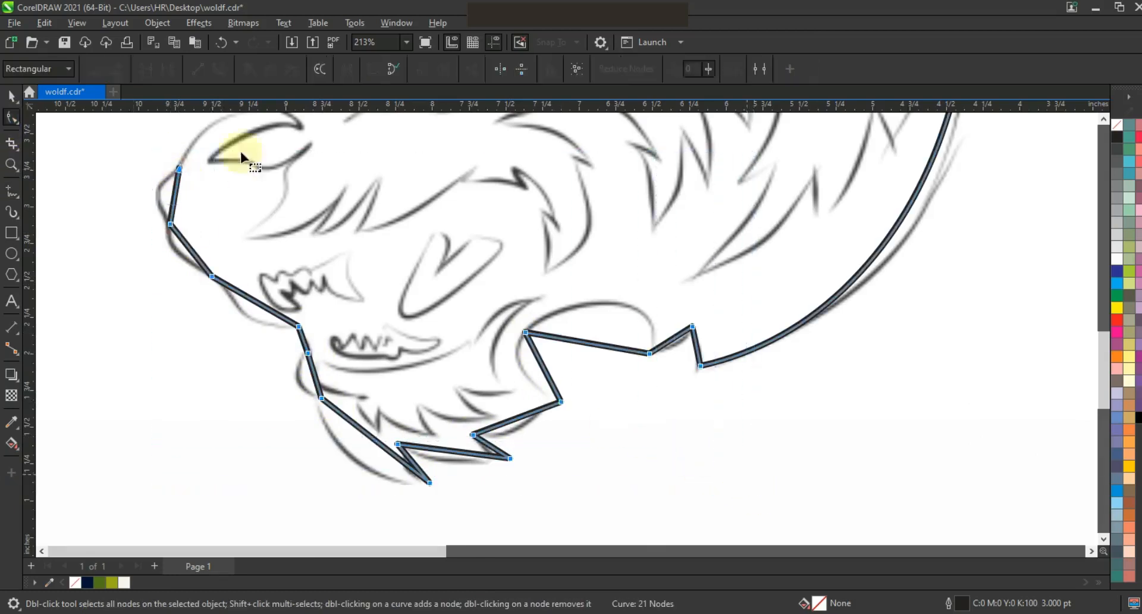
mouse_move(670, 345)
mouse_down()
mouse_move(641, 306)
mouse_move(571, 339)
mouse_move(542, 308)
mouse_move(651, 303)
mouse_move(666, 268)
mouse_up()
mouse_move(536, 355)
mouse_down()
mouse_move(522, 355)
mouse_move(553, 382)
mouse_move(532, 384)
mouse_move(551, 321)
mouse_move(525, 337)
mouse_up()
drag(512, 429, 459, 465)
drag(363, 446, 408, 467)
drag(493, 448, 491, 450)
Bend the lower jaw and front snout segments to match the sketch.
drag(317, 389, 303, 381)
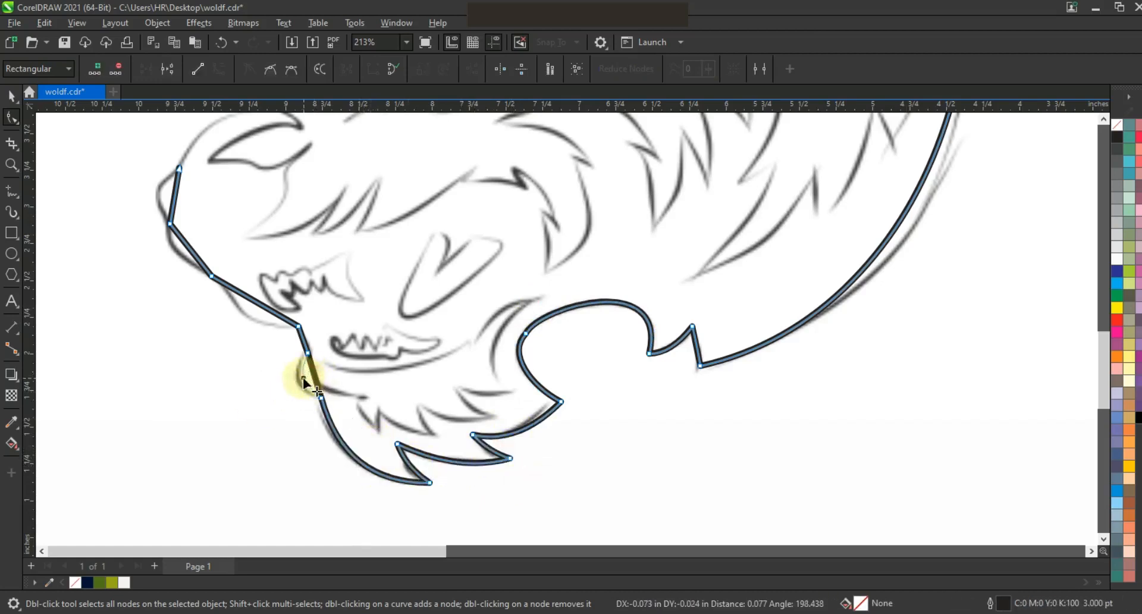
drag(261, 320, 256, 319)
drag(198, 249, 179, 250)
drag(173, 205, 165, 198)
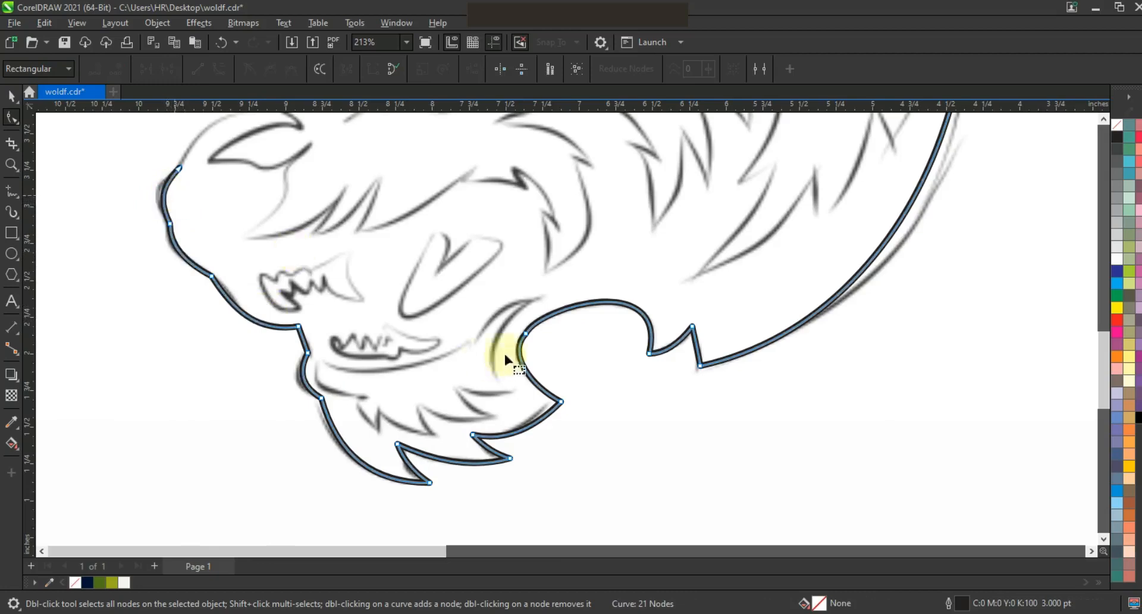
Trace from the snout over the nose bridge and brow fur with straight segments, closing the outline at its starting node.
key(F3)
key(F3)
click(12, 165)
drag(383, 209, 547, 333)
click(11, 191)
key(space)
key(space)
click(334, 442)
double_click(397, 391)
double_click(414, 371)
double_click(399, 316)
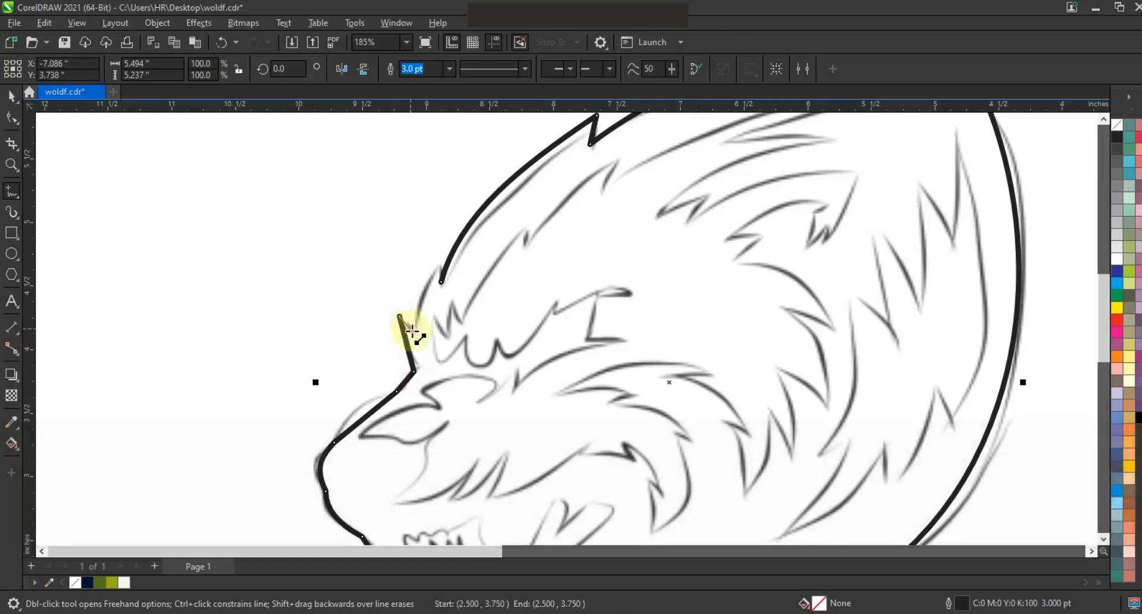
click(439, 280)
Convert the nose bridge and brow segments to curves and bend them along the sketch.
click(12, 119)
drag(218, 171, 554, 474)
click(220, 70)
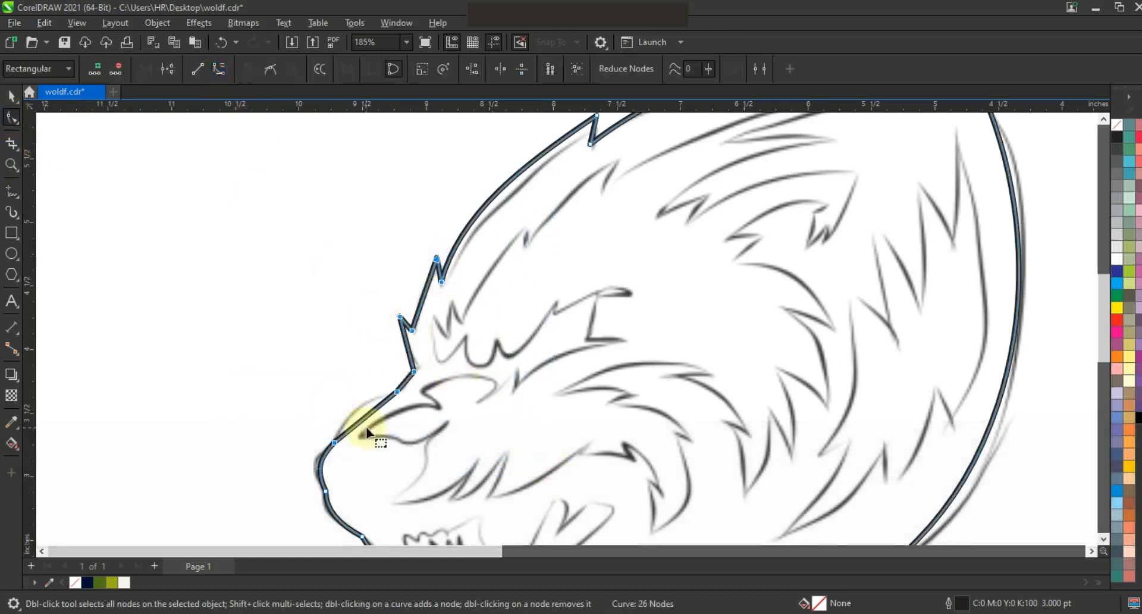
drag(361, 418, 357, 413)
drag(408, 347, 404, 347)
drag(423, 298, 418, 298)
key(space)
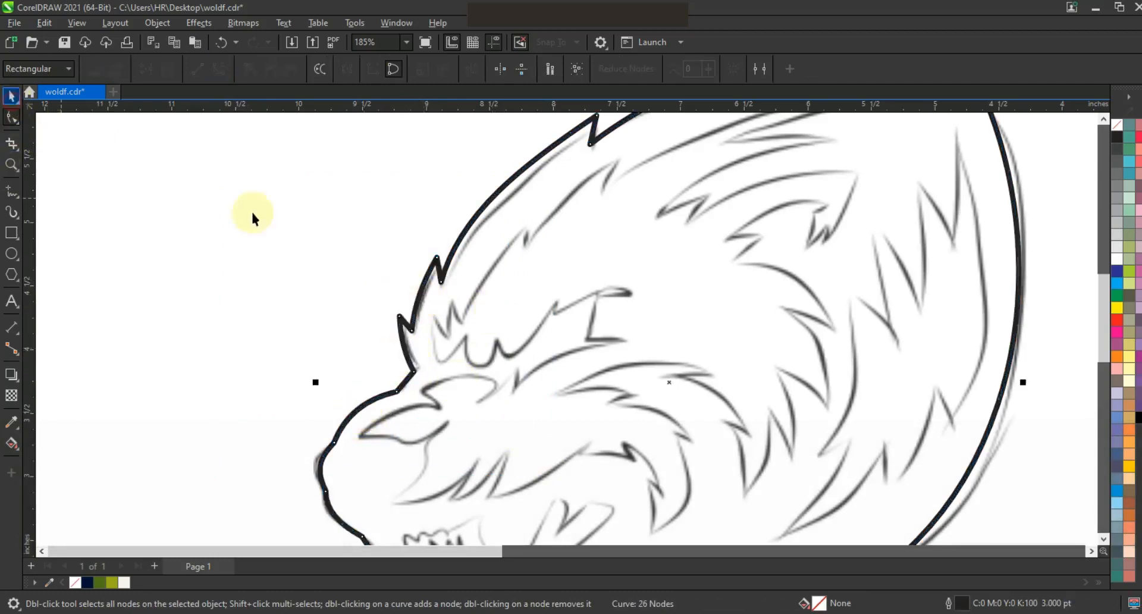
Fill the closed head silhouette with dark navy (#011133) and remove its outline.
key(shift+F2)
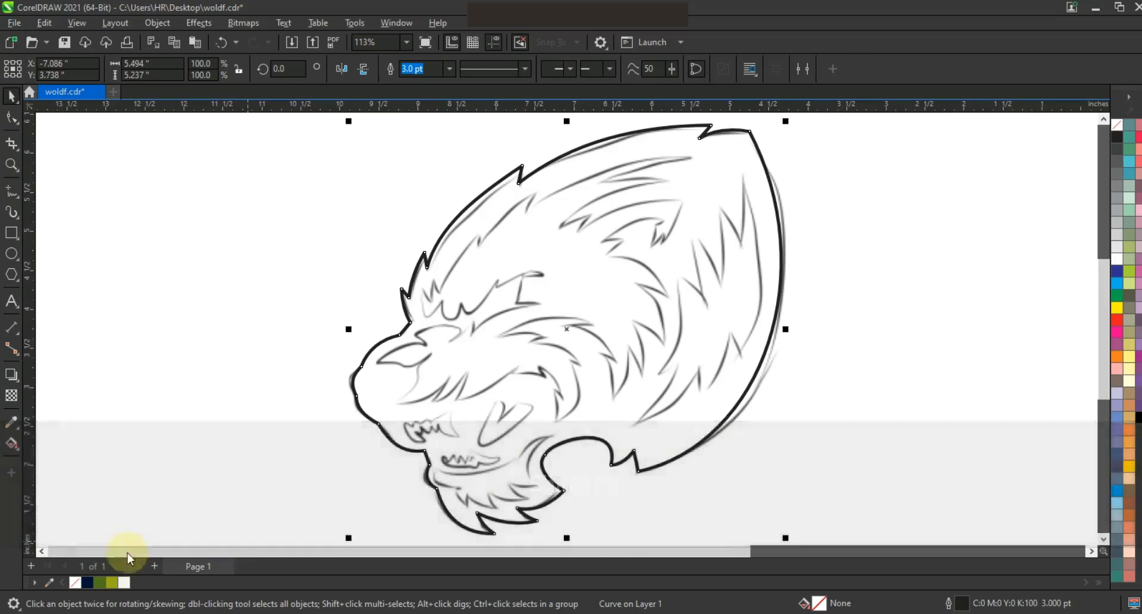
click(88, 582)
click(893, 326)
click(662, 376)
key(F3)
right_click(1116, 126)
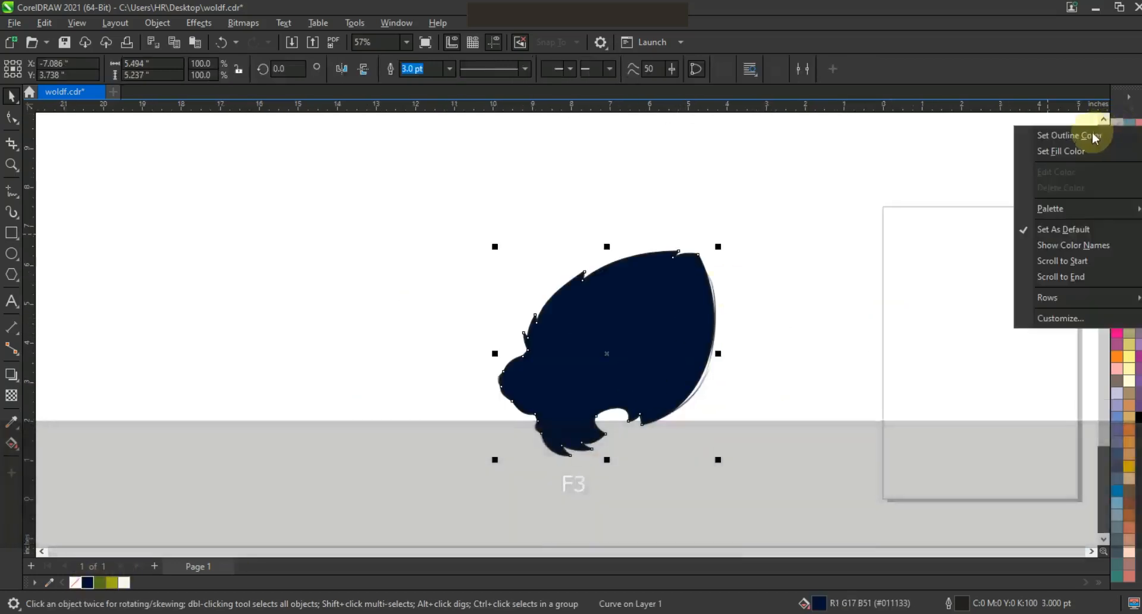
click(1095, 136)
Add a one-step outside contour of about 0.079 inch around the silhouette and break it apart.
click(12, 164)
drag(457, 221, 780, 464)
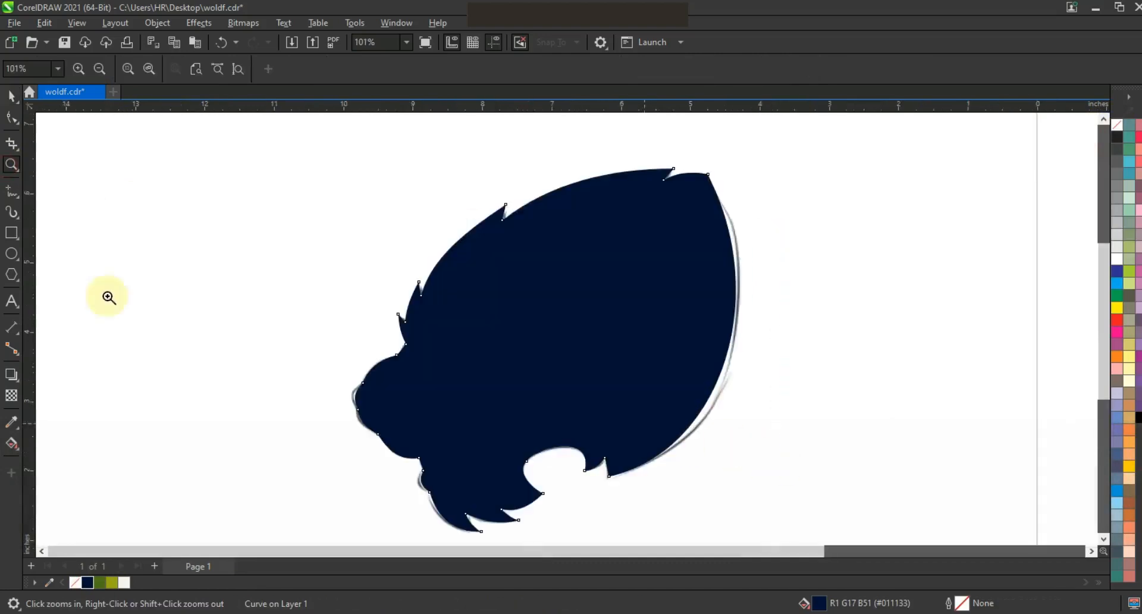
key(shift+F2)
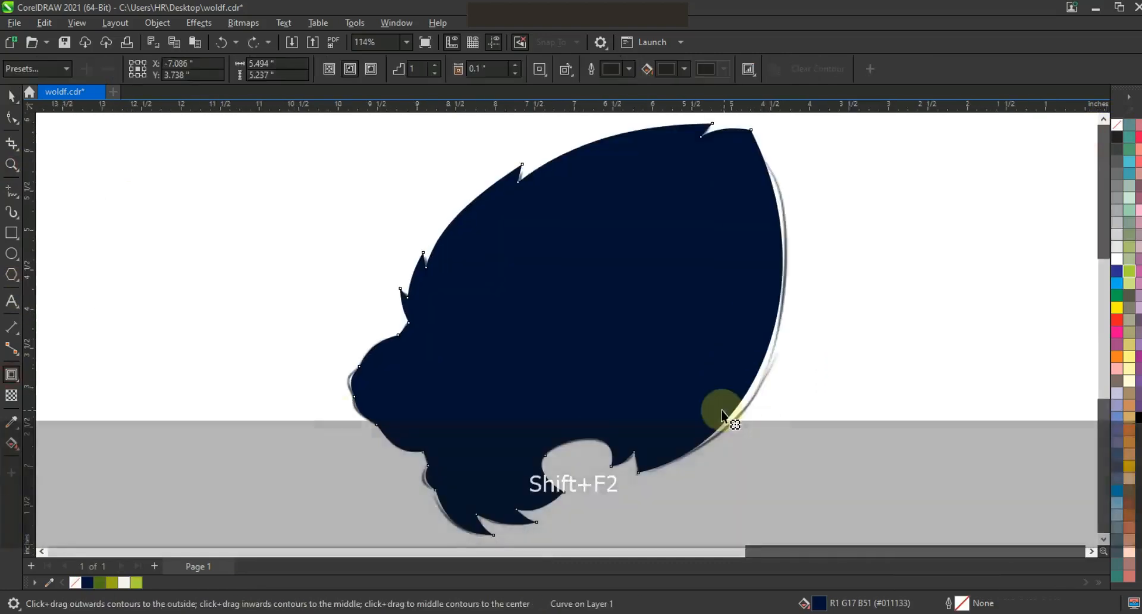
drag(724, 412, 790, 456)
click(12, 96)
click(157, 22)
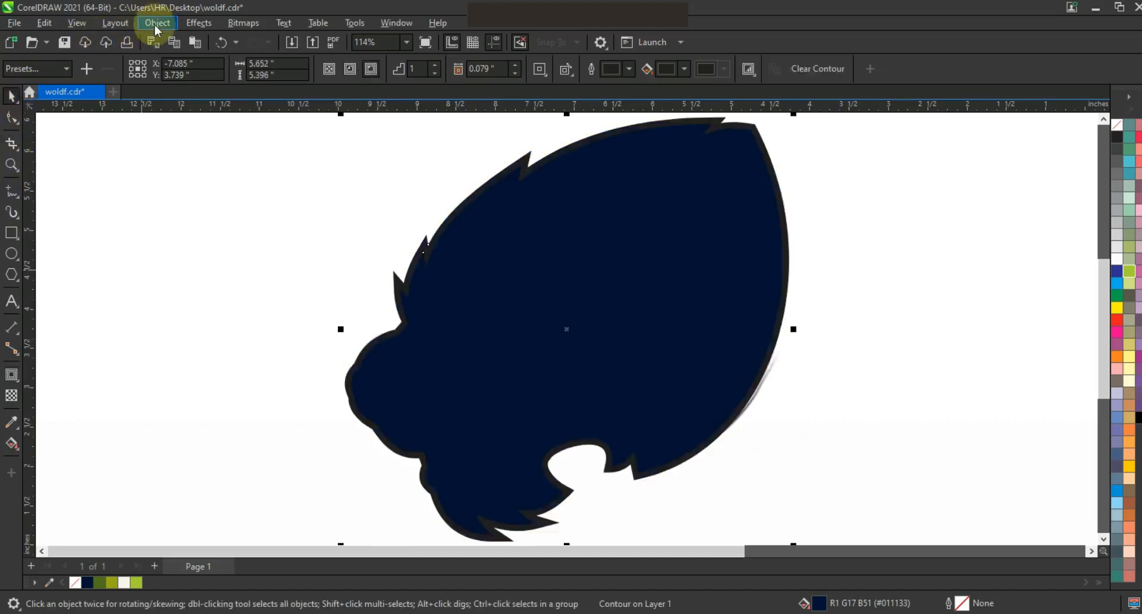
click(215, 354)
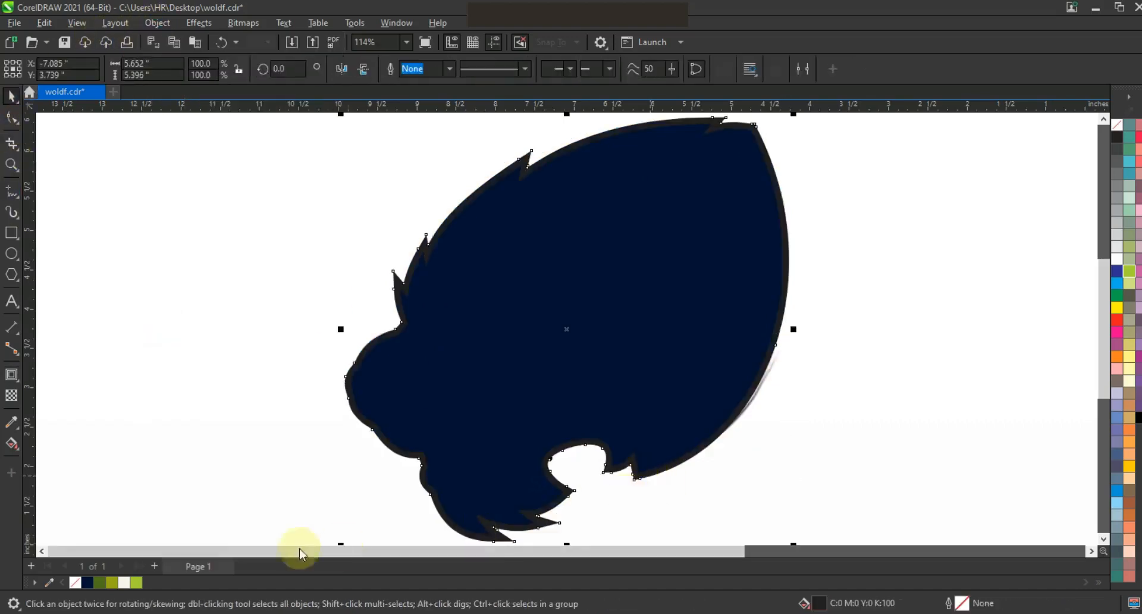
Fill the separated contour with lime green, move both silhouette shapes beside the sketch and remove their outlines.
click(141, 583)
shift+click(741, 324)
key(F3)
drag(716, 290, 478, 294)
right_click(1115, 125)
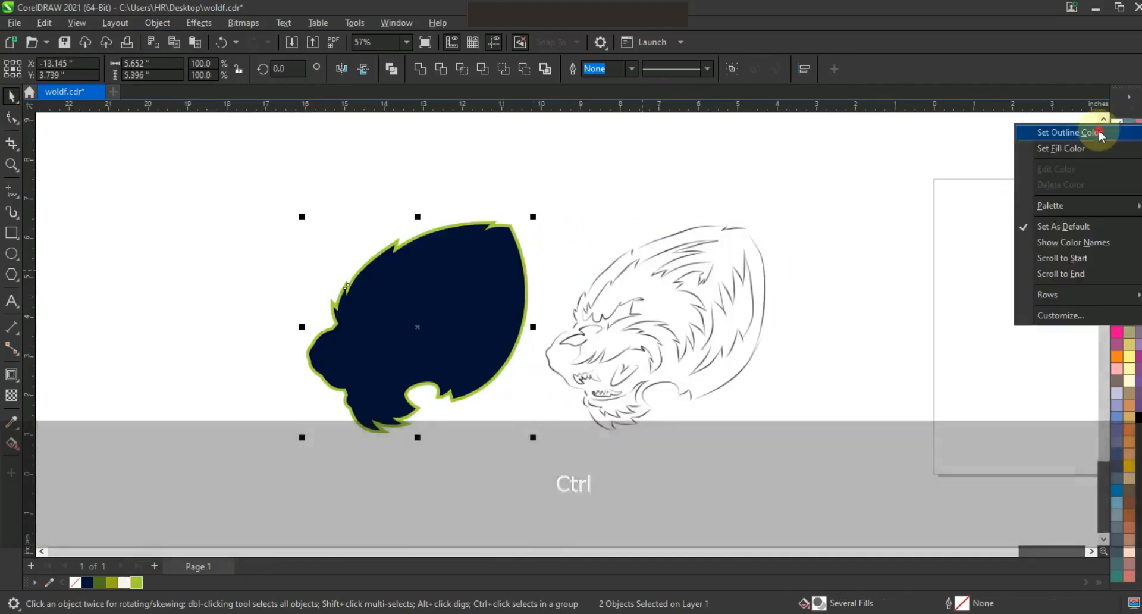
click(1097, 134)
click(889, 273)
Start a new line at the inner ear tip and trace the forehead fur down to the brow with straight segments.
click(12, 166)
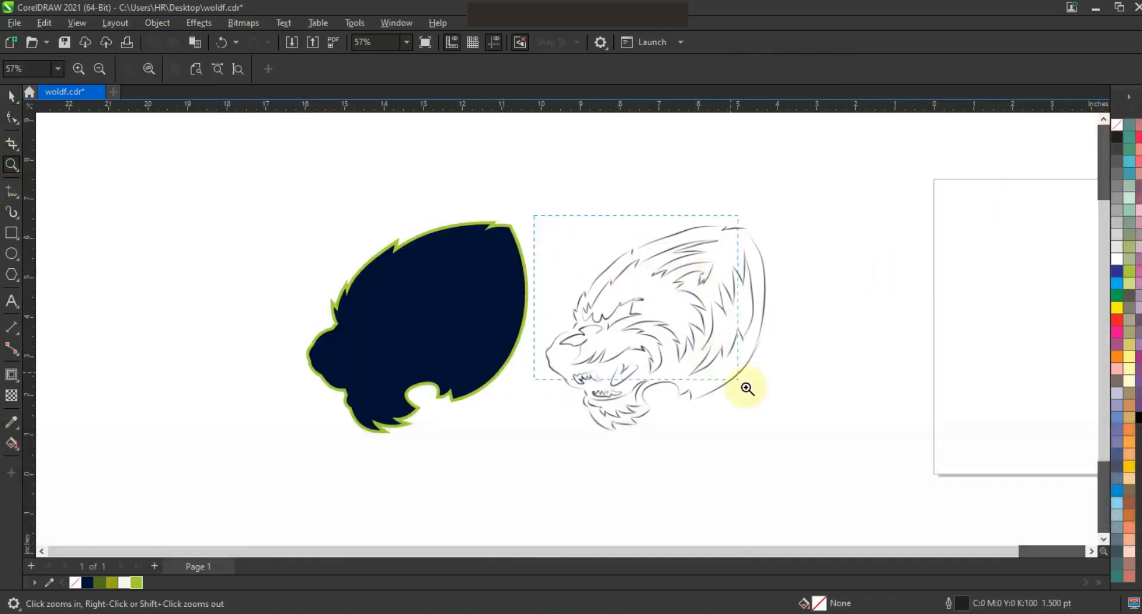
click(724, 332)
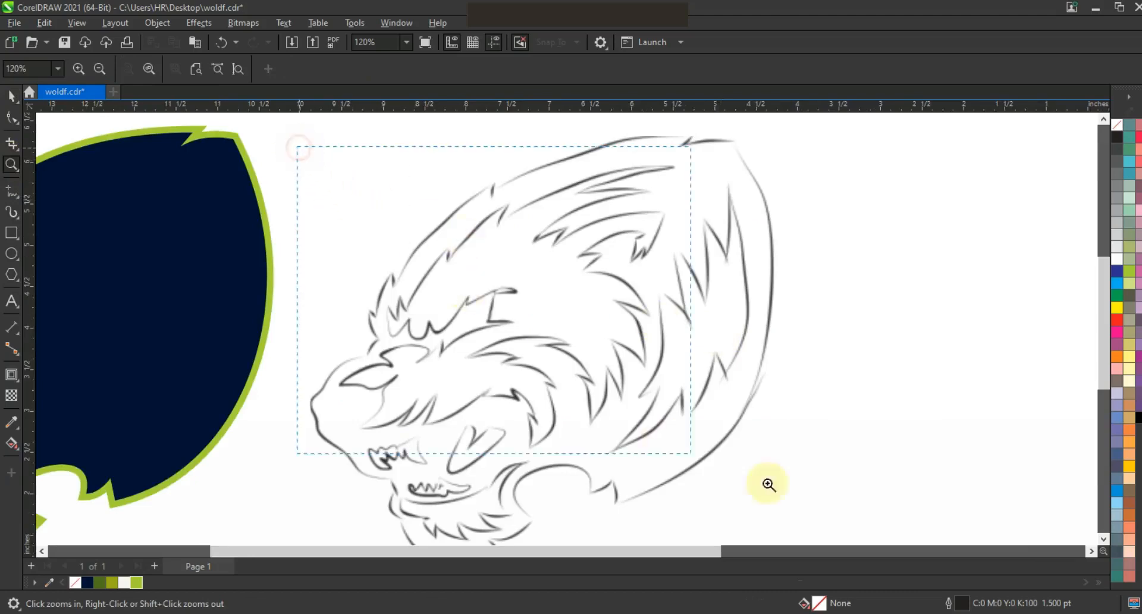
drag(710, 463, 824, 504)
click(12, 190)
click(708, 137)
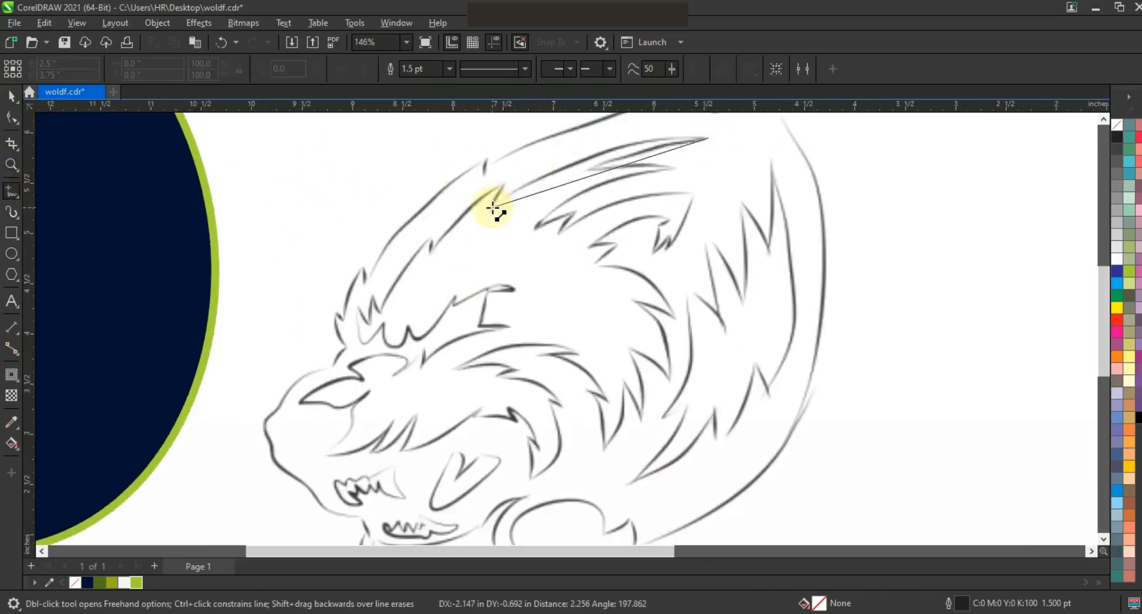
click(492, 207)
click(430, 254)
click(432, 232)
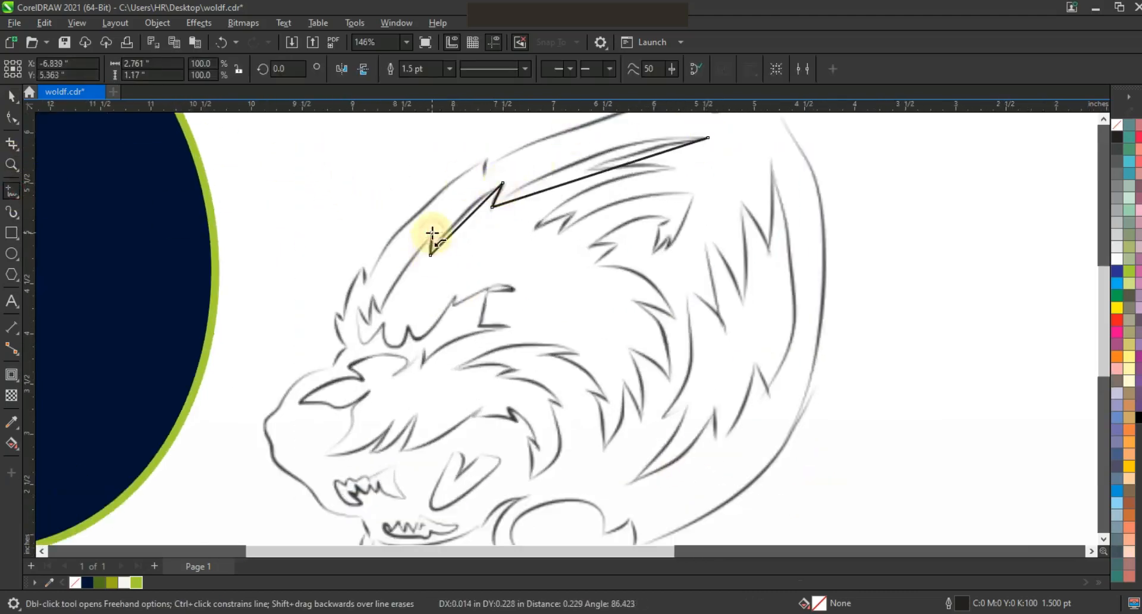
click(380, 309)
click(363, 312)
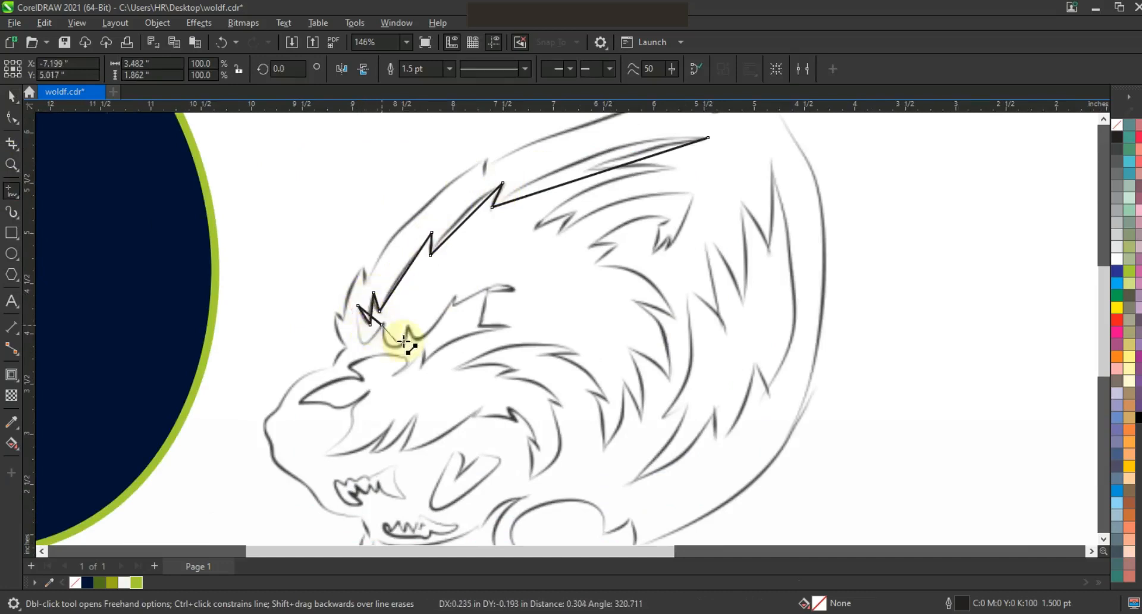
Continue the line around the eye, the nose, the muzzle fur and the corner of the mouth.
click(450, 306)
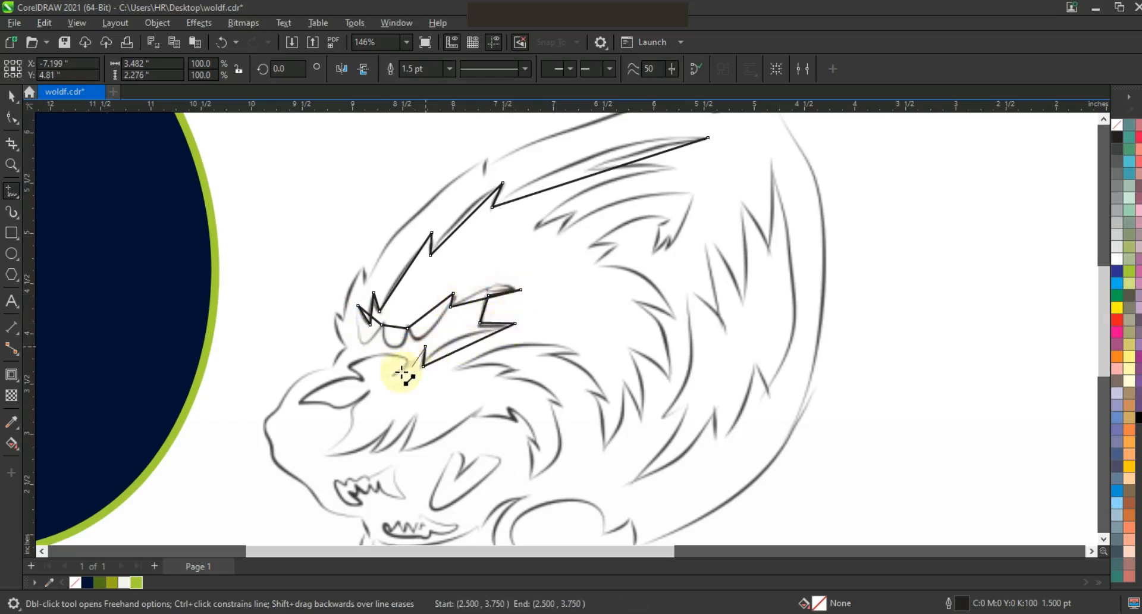
click(362, 378)
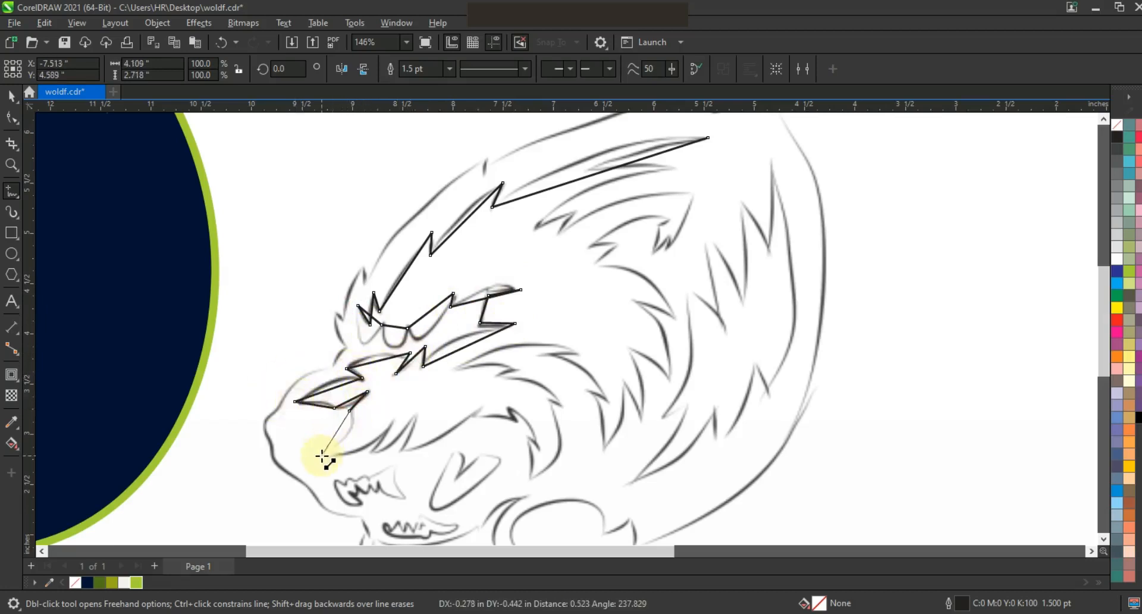
click(394, 416)
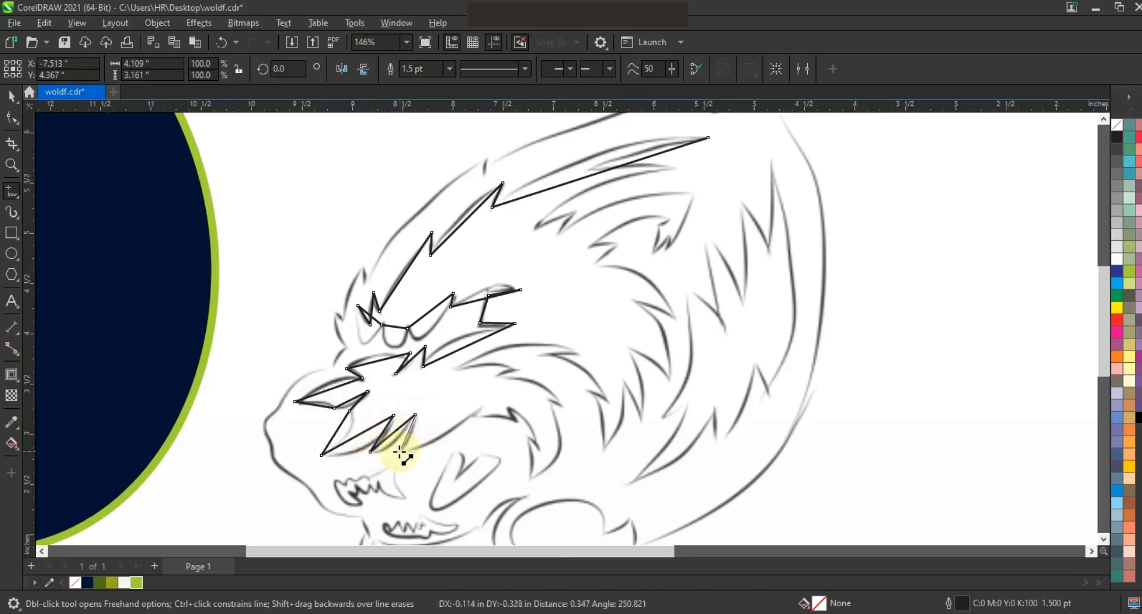
click(514, 419)
click(510, 405)
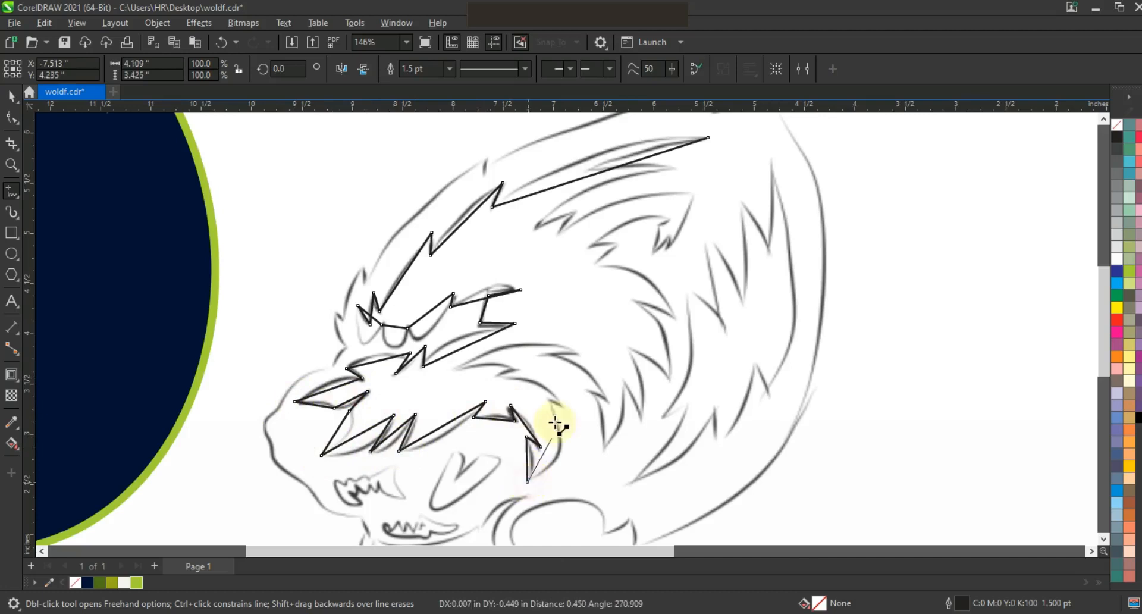
Trace the cheek fur and inner ear strands with straight segments and close the shape at the inner ear tip.
click(453, 366)
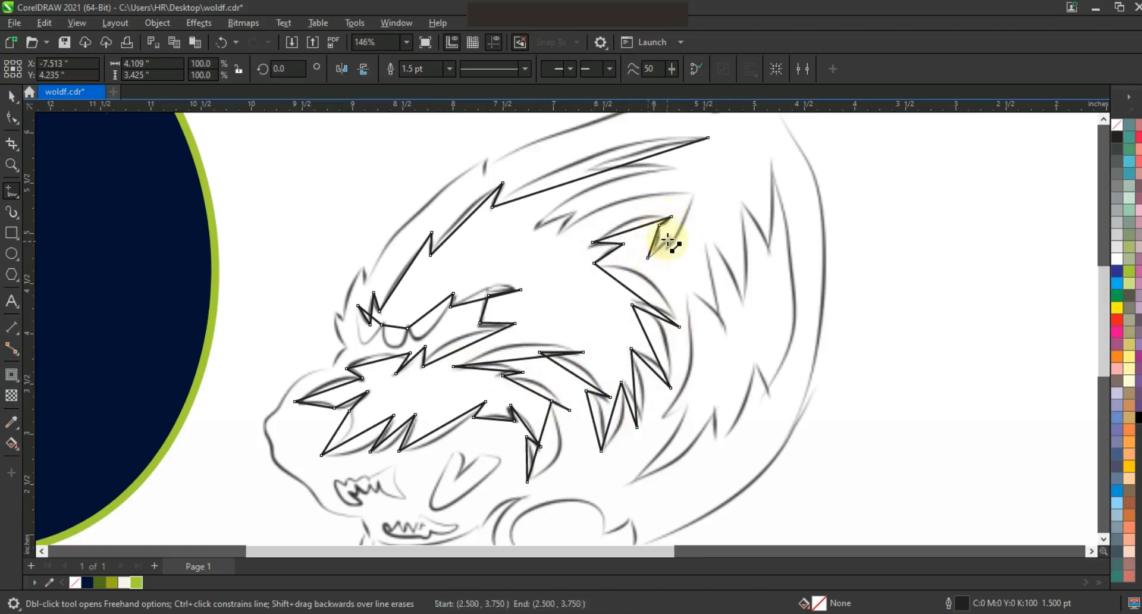
click(561, 236)
click(583, 205)
click(533, 227)
click(592, 169)
click(677, 168)
click(707, 138)
Select all nodes of the inner face shape and convert its segments to curves.
key(F3)
key(F10)
drag(369, 212, 654, 455)
key(shift+F2)
click(218, 72)
Bend the long upper ear-fur segments of the face shape to follow the sketched strands.
click(12, 164)
drag(430, 338, 900, 123)
click(12, 117)
drag(557, 220, 705, 179)
drag(653, 244, 621, 220)
drag(510, 300, 530, 316)
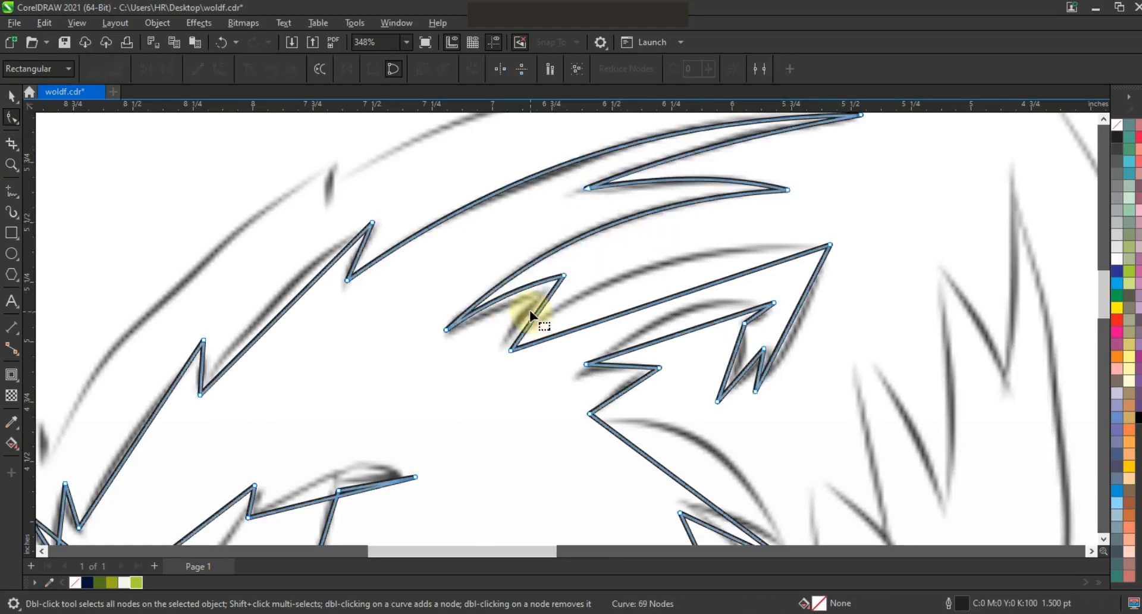
Bend the inner ear segments and the small tufts beneath them to match the sketch.
drag(658, 306, 640, 279)
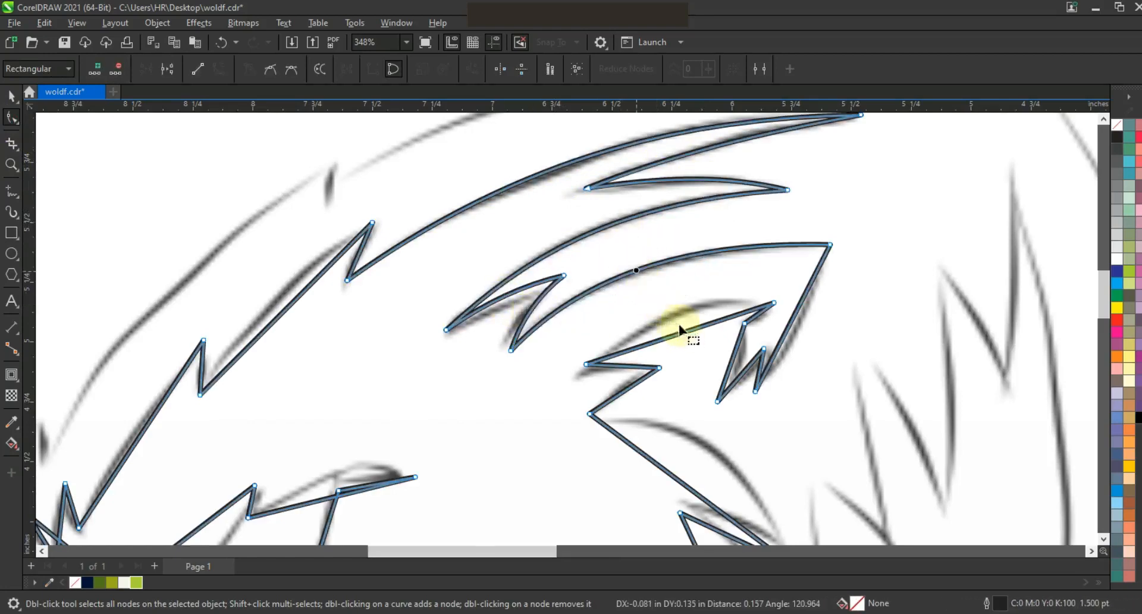
drag(785, 327, 802, 338)
drag(735, 352, 750, 370)
drag(627, 375, 624, 390)
Bend the cheek fur segments behind and below the inner ear of the face shape to follow the sketched strands.
scroll(605, 307, down, 3)
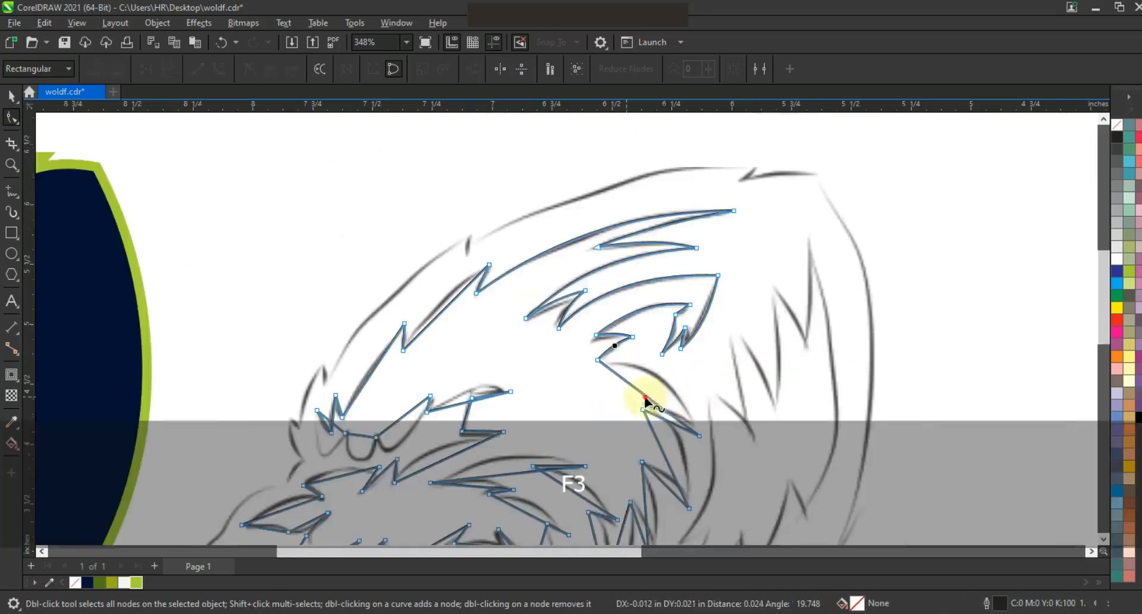
drag(667, 422, 673, 434)
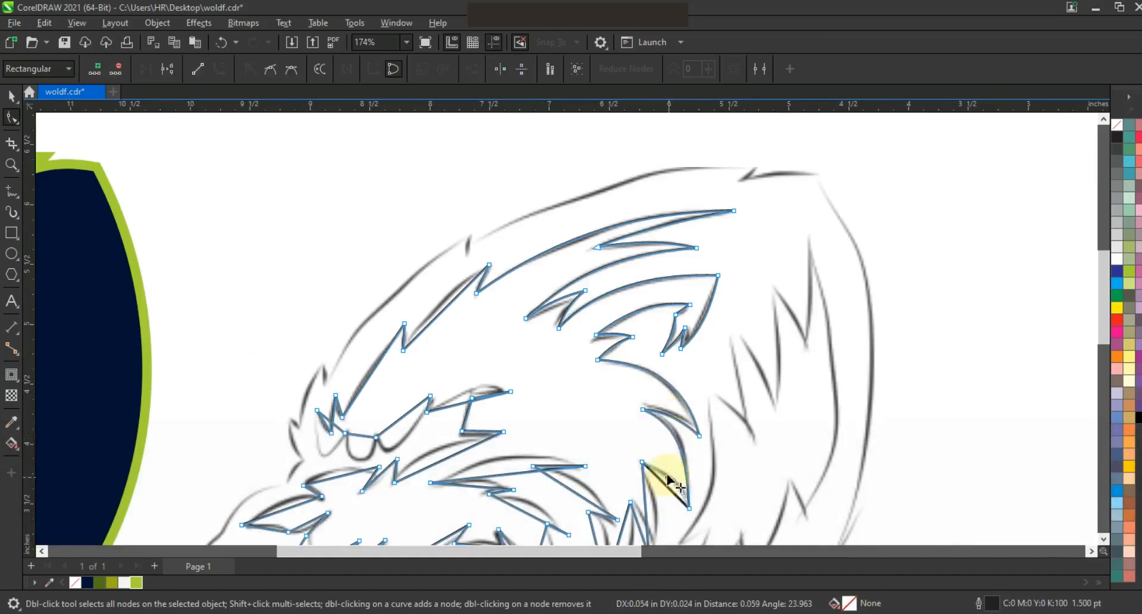
click(1103, 539)
click(648, 344)
drag(648, 344, 628, 370)
drag(596, 370, 606, 369)
drag(579, 322, 584, 312)
drag(509, 301, 506, 288)
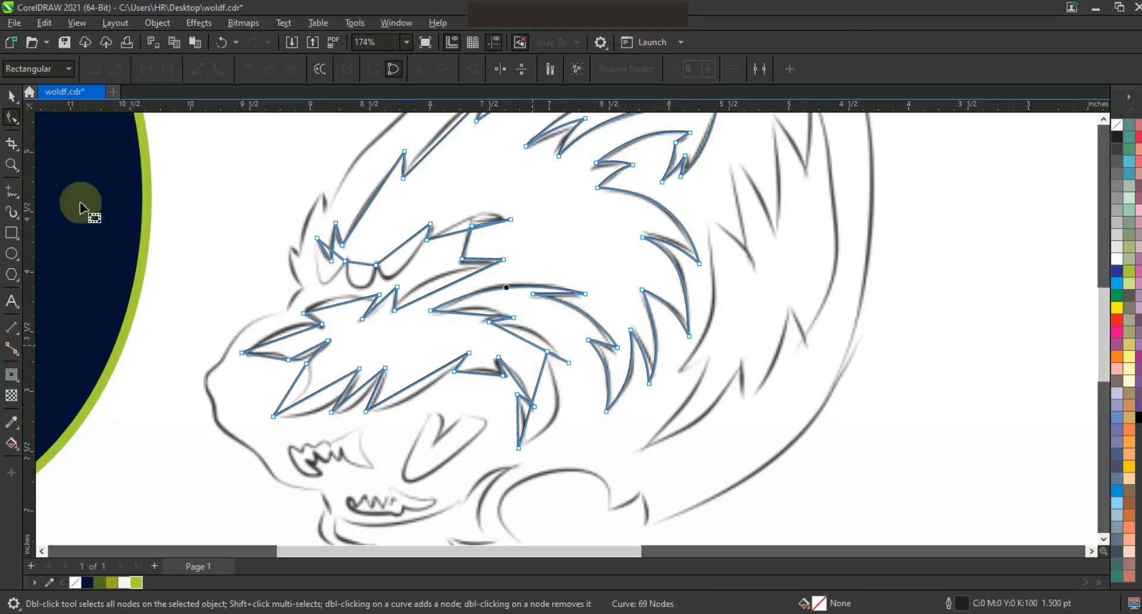
Bend the forehead fur segments and the foremost brow tuft of the face shape to match the sketch.
key(z)
right_click(566, 327)
key(shift+F2)
click(11, 117)
click(513, 204)
drag(456, 265, 442, 266)
mouse_move(394, 346)
mouse_down()
mouse_move(387, 376)
mouse_move(378, 369)
mouse_move(392, 394)
mouse_up()
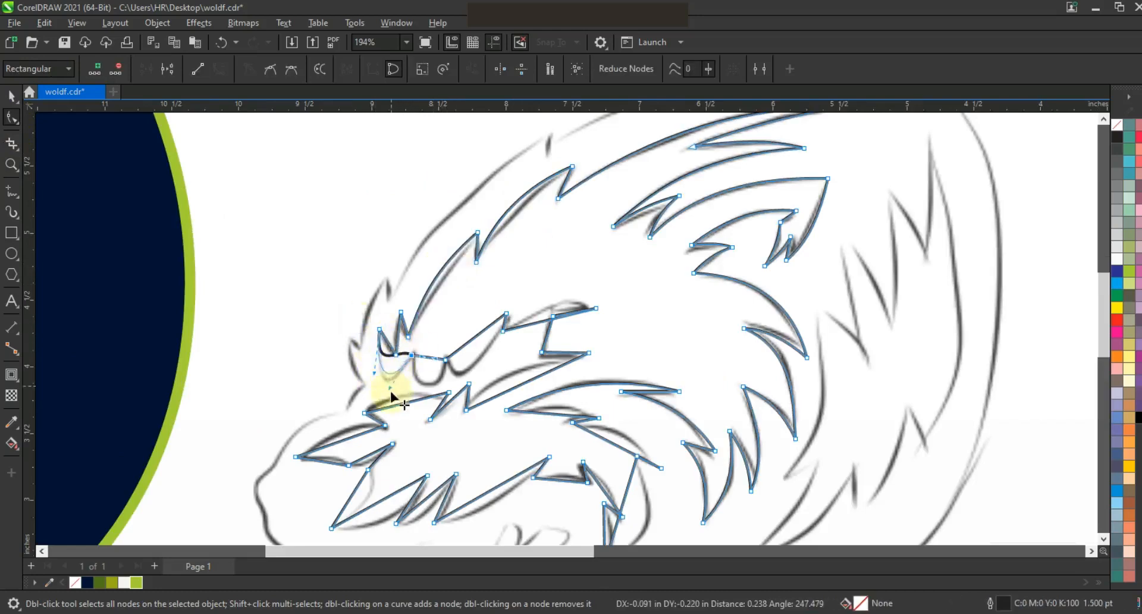
Bend the scalloped brow and eye segments of the face shape to follow the sketched eye contour.
click(421, 347)
drag(431, 358, 408, 385)
click(453, 344)
drag(466, 362, 458, 382)
drag(486, 328, 480, 368)
drag(545, 320, 581, 314)
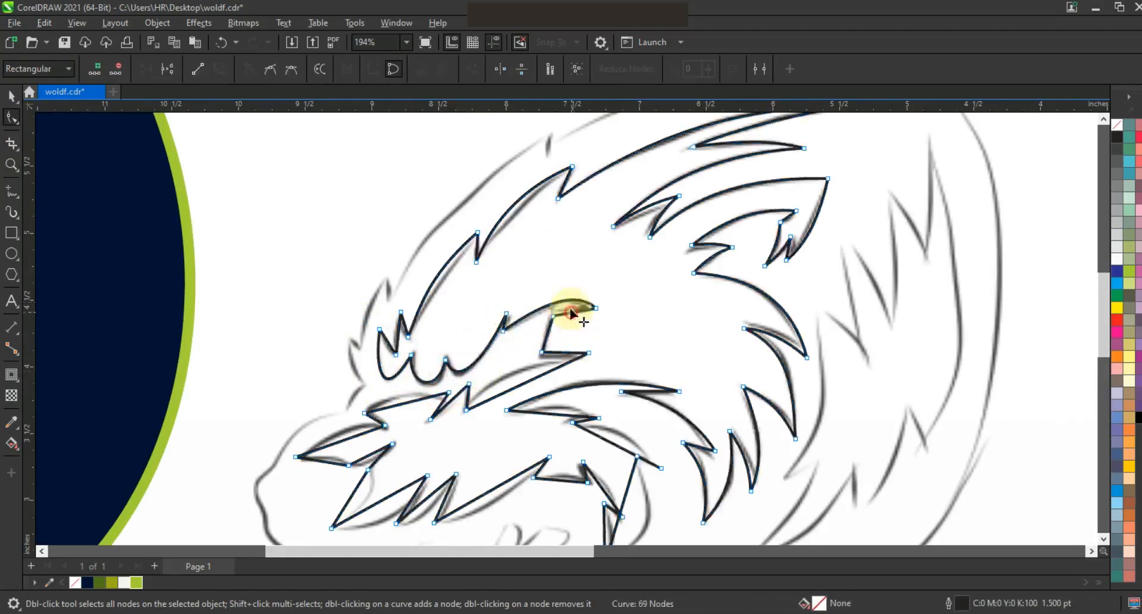
drag(523, 382, 564, 350)
Bend the muzzle bridge, nose and lower muzzle fur segments of the face shape to match the sketch.
click(454, 403)
drag(403, 403, 456, 402)
drag(442, 402, 444, 403)
drag(349, 437, 369, 461)
drag(323, 460, 329, 458)
click(355, 495)
drag(366, 500, 381, 511)
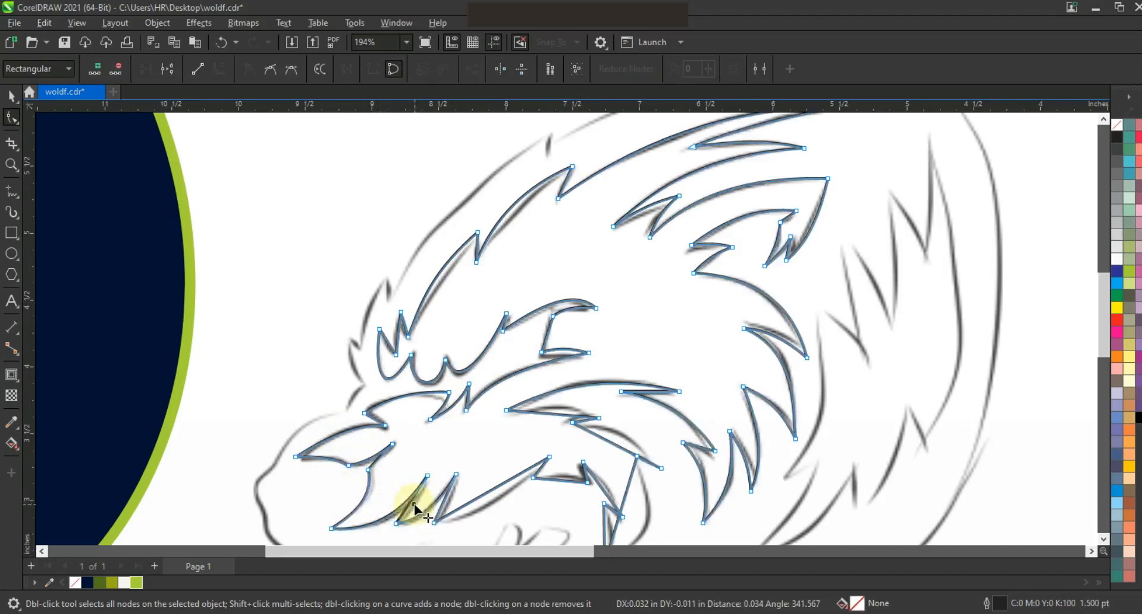
click(448, 500)
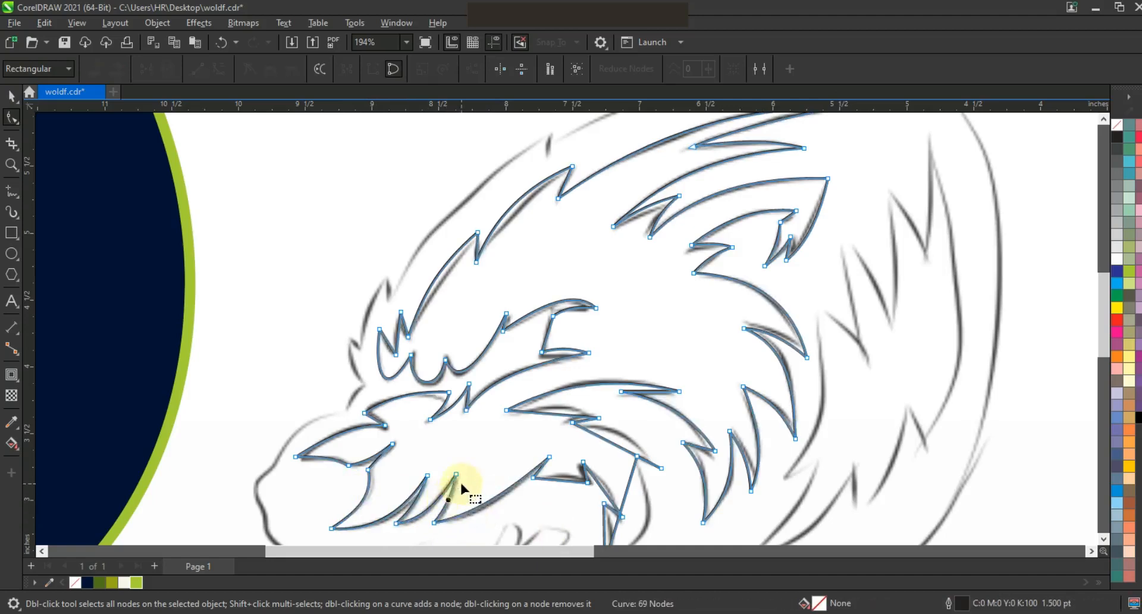
Bend the remaining cheek strands and the hanging jowl tuft behind the mouth to match the sketch.
key(F3)
key(z)
drag(421, 247, 811, 438)
key(F10)
drag(527, 331, 533, 323)
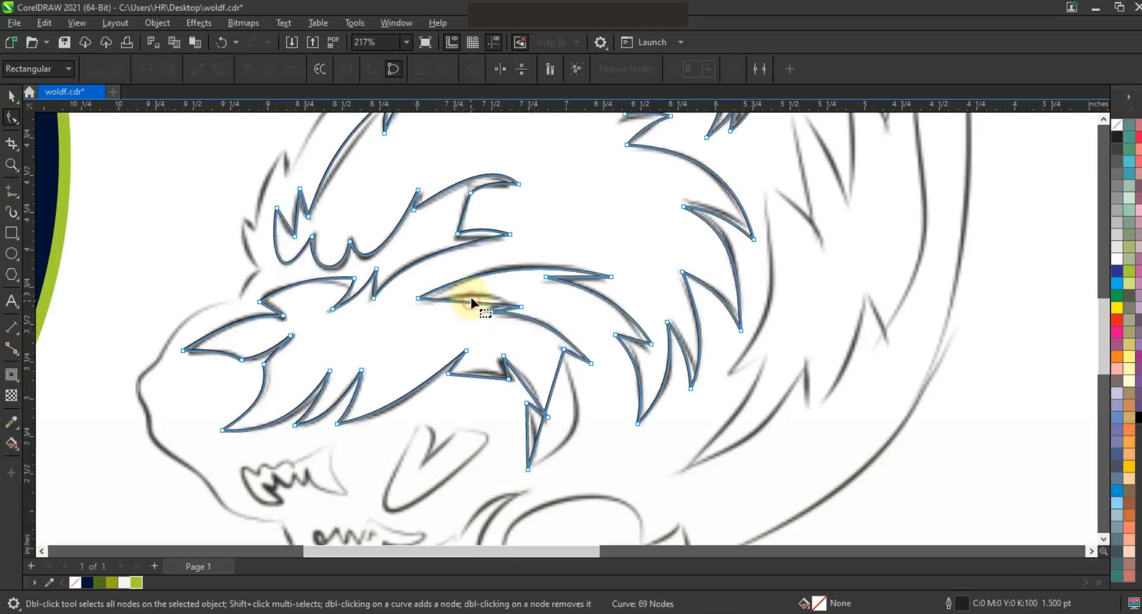
drag(473, 302, 474, 295)
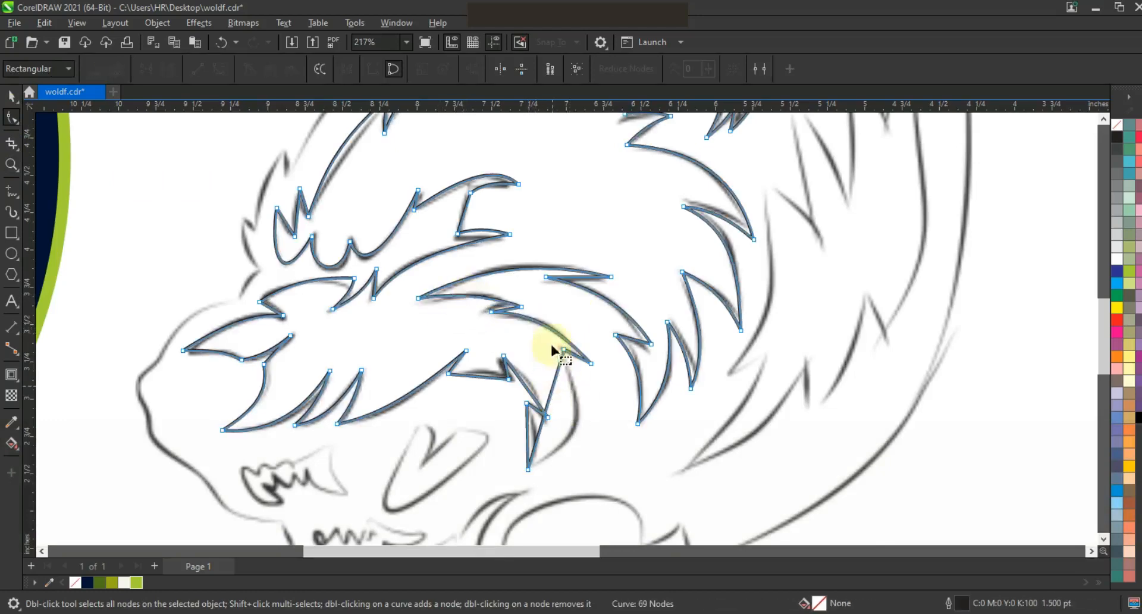
mouse_move(553, 389)
mouse_down()
mouse_move(538, 436)
mouse_move(572, 449)
mouse_up()
drag(579, 413, 587, 417)
drag(572, 449, 573, 450)
drag(527, 439, 534, 439)
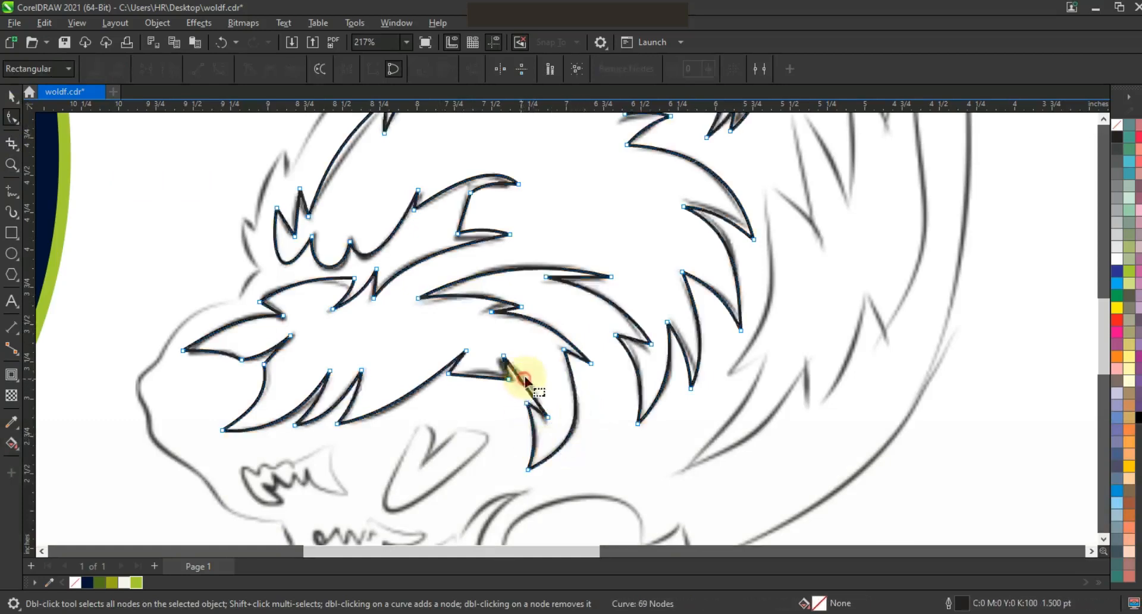
drag(523, 386, 483, 373)
Fill the face shape with dark green, move it onto the navy silhouette and remove its outline.
click(10, 95)
key(F3)
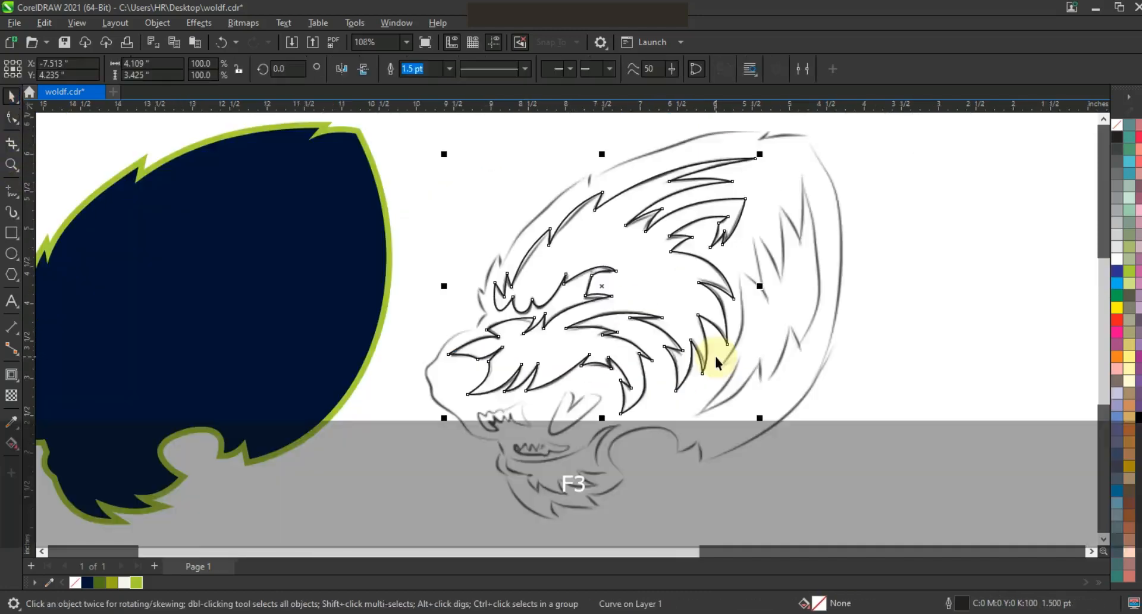
click(99, 583)
key(F3)
drag(701, 337, 477, 347)
right_click(1117, 125)
click(1099, 135)
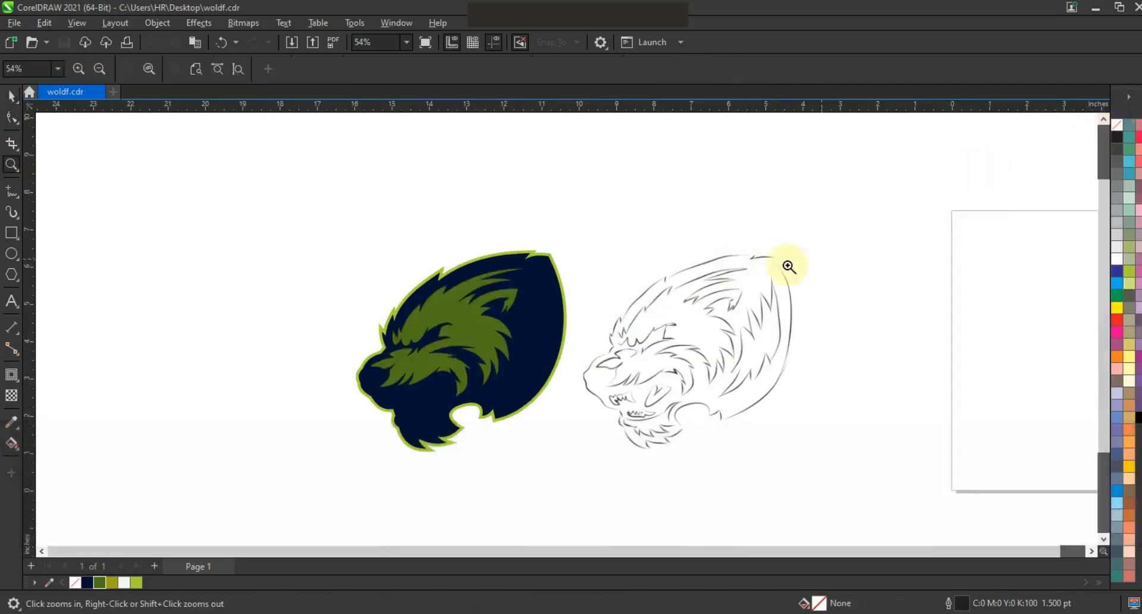
Trace the spiky fur patch at the back of the head as a closed shape with straight segments.
drag(855, 432, 856, 432)
click(12, 191)
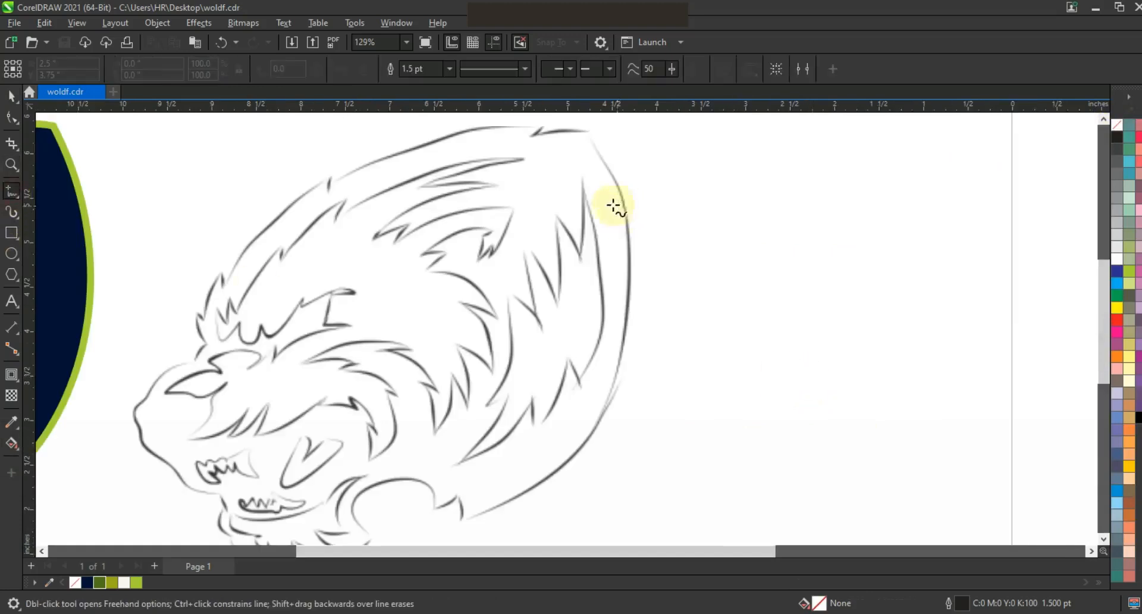
click(582, 389)
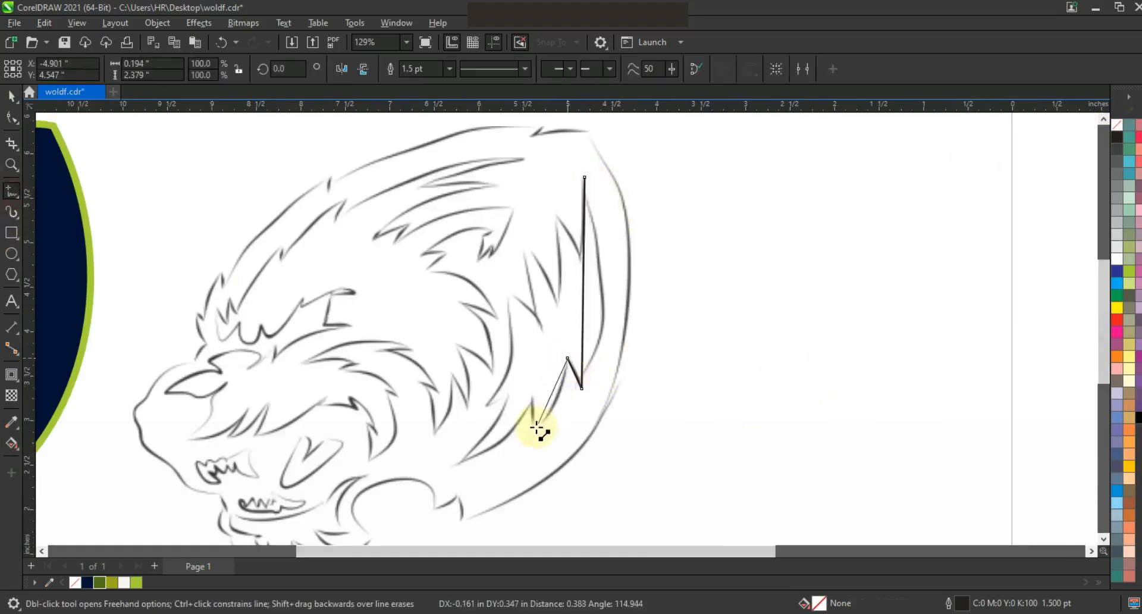
click(460, 463)
click(509, 394)
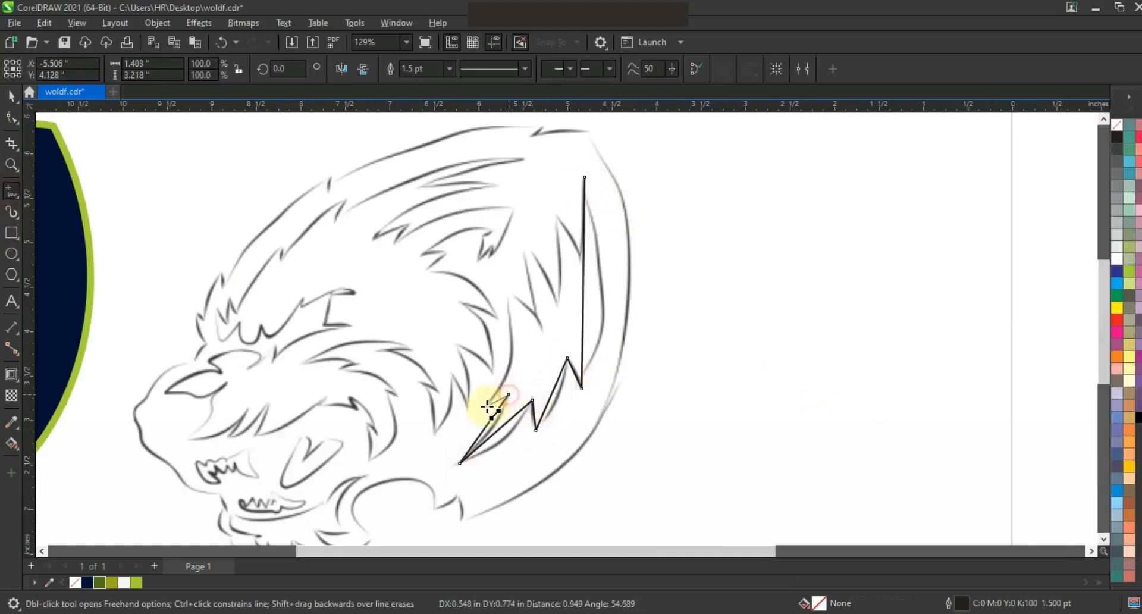
click(554, 298)
click(575, 256)
click(584, 178)
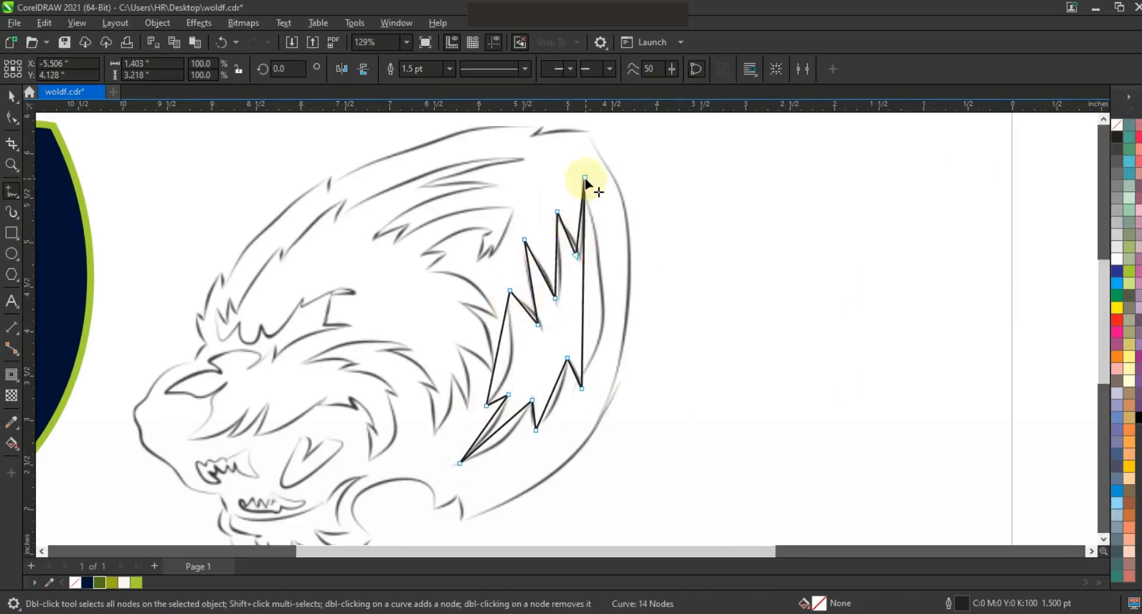
Convert the rear fur patch's segments to curves and bend them to follow the sketched strands.
click(12, 117)
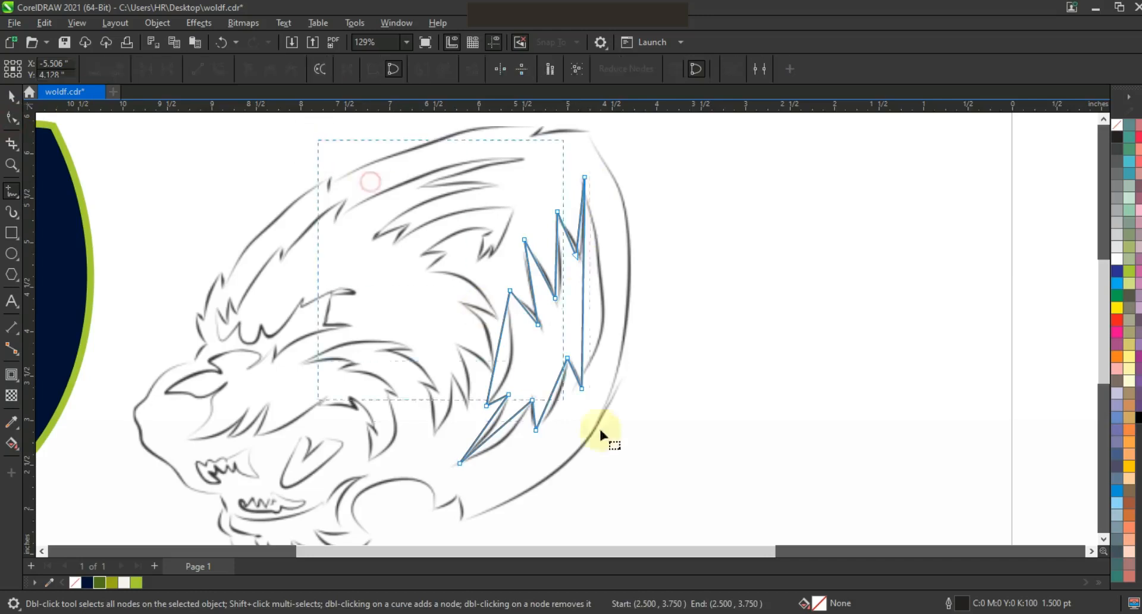
drag(584, 305, 606, 305)
drag(554, 386, 561, 393)
mouse_move(506, 423)
mouse_down()
mouse_move(512, 435)
mouse_move(491, 430)
mouse_up()
drag(496, 364, 507, 367)
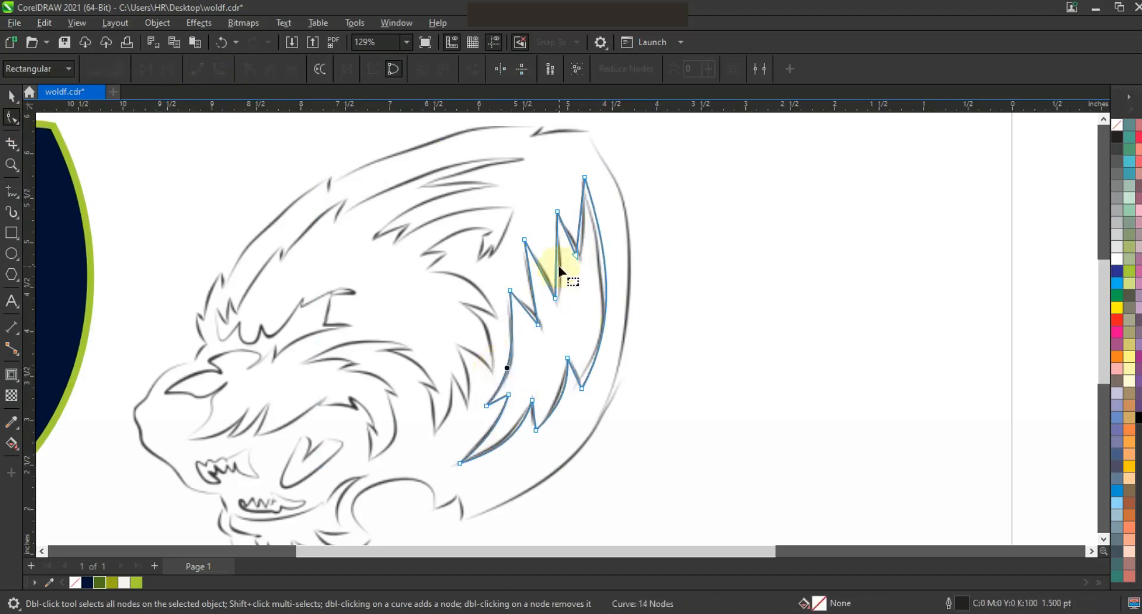
drag(557, 265, 560, 266)
drag(566, 231, 567, 231)
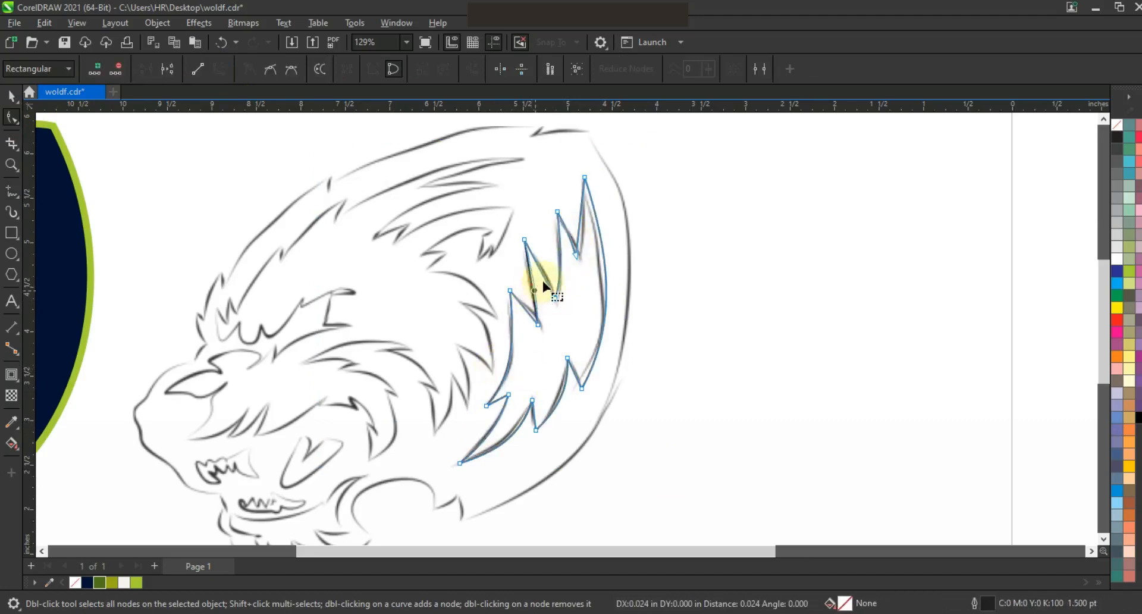
Fill the rear fur patch with dark green (R80 G113 B26) and move it horizontally onto the navy silhouette.
key(space)
click(99, 582)
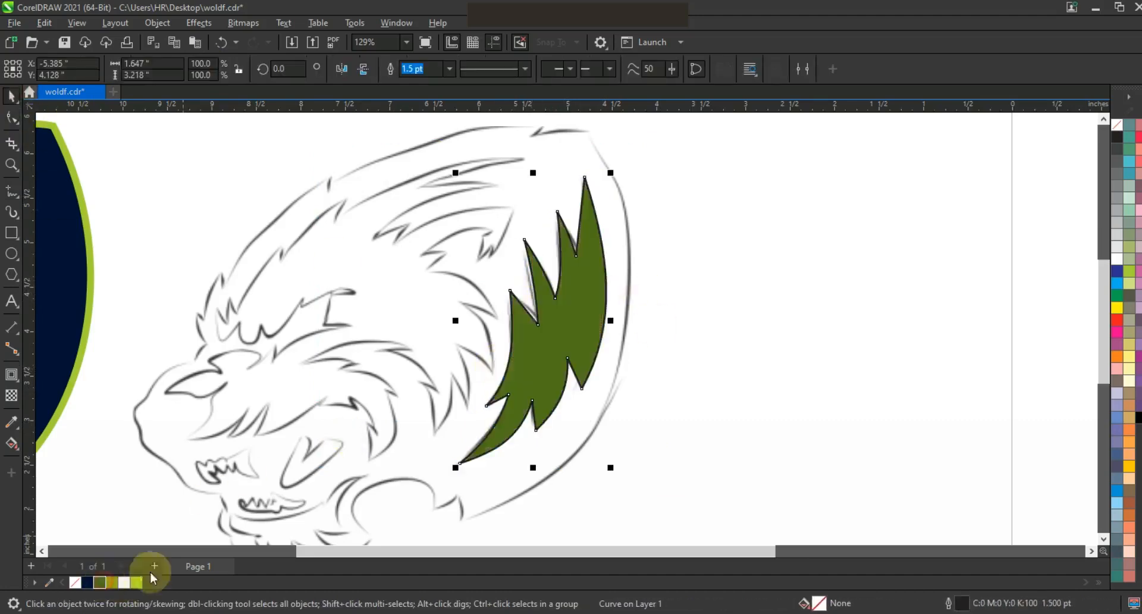
key(F3)
drag(386, 351, 385, 351)
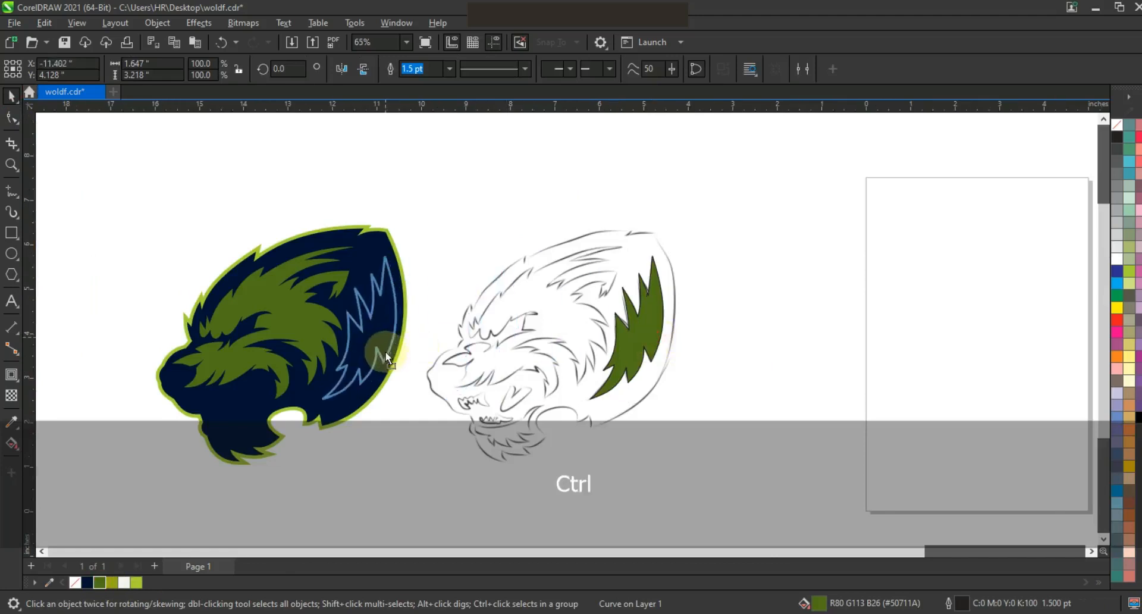
click(769, 249)
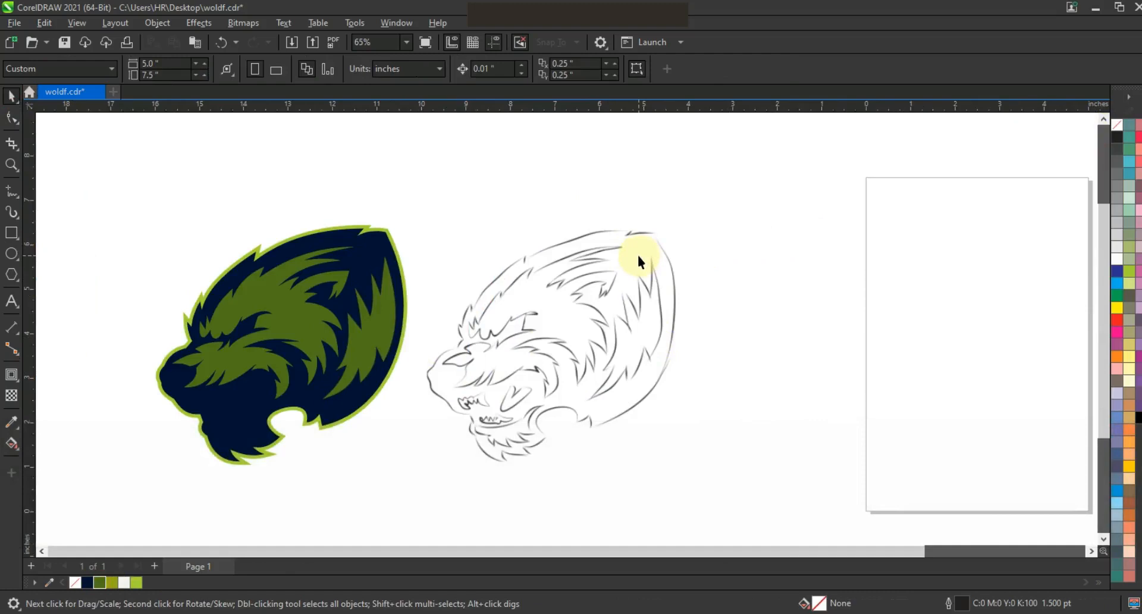
Trace the lower jaw fur patch as a closed shape with straight segments, starting and ending at its upper rear tip.
click(11, 164)
right_click(586, 308)
mouse_move(487, 315)
mouse_down()
mouse_move(611, 405)
mouse_move(657, 414)
mouse_up()
mouse_move(196, 229)
mouse_down()
mouse_move(567, 450)
mouse_move(654, 457)
mouse_up()
click(12, 191)
drag(682, 315, 658, 337)
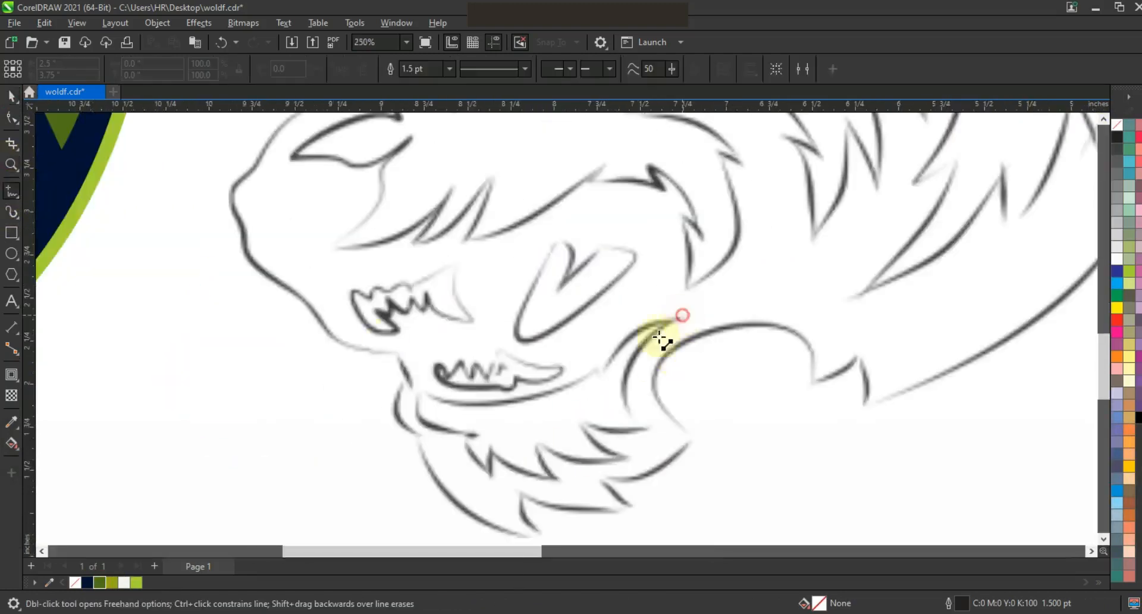
double_click(652, 430)
click(565, 419)
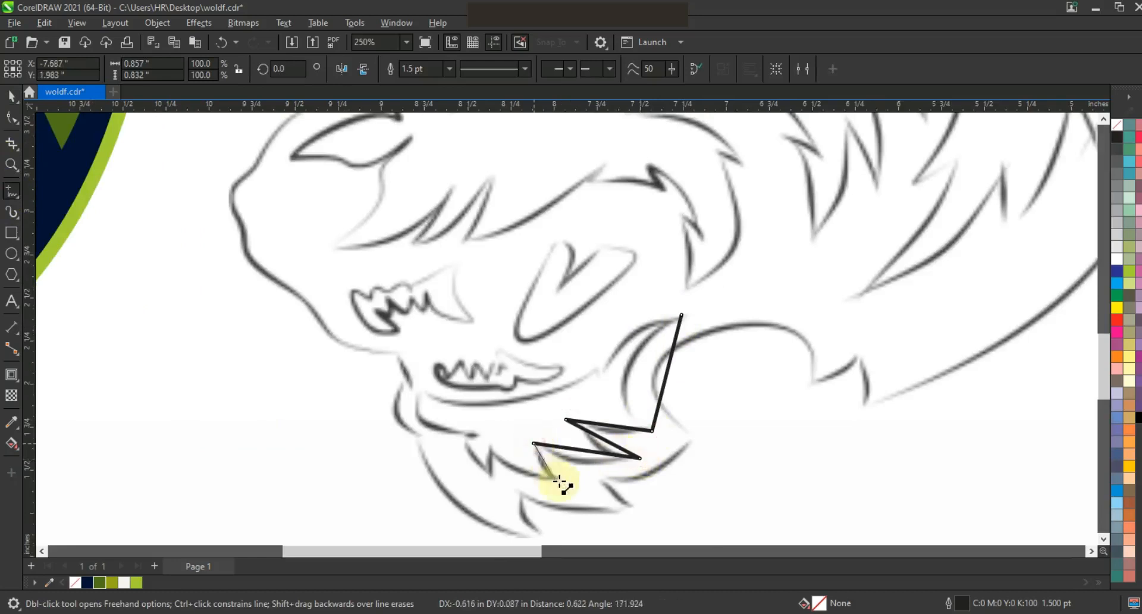
click(457, 443)
click(479, 437)
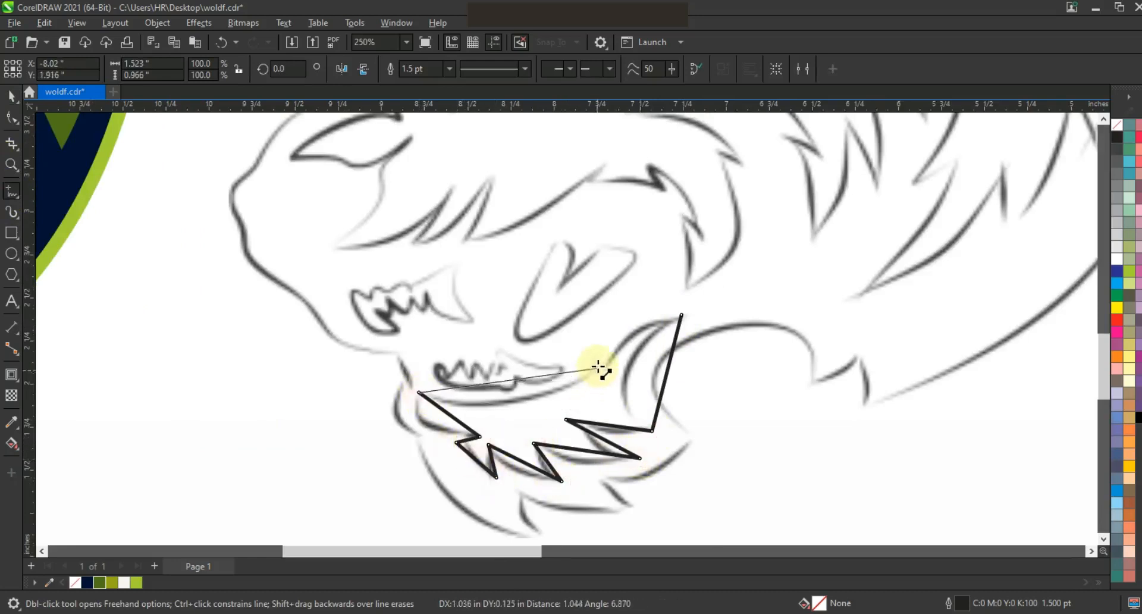
click(681, 315)
Convert the jaw fur shape's segments to curves and bend them to match the sketched jaw line and tufts.
click(11, 117)
drag(219, 176, 721, 495)
click(219, 69)
drag(638, 348, 624, 335)
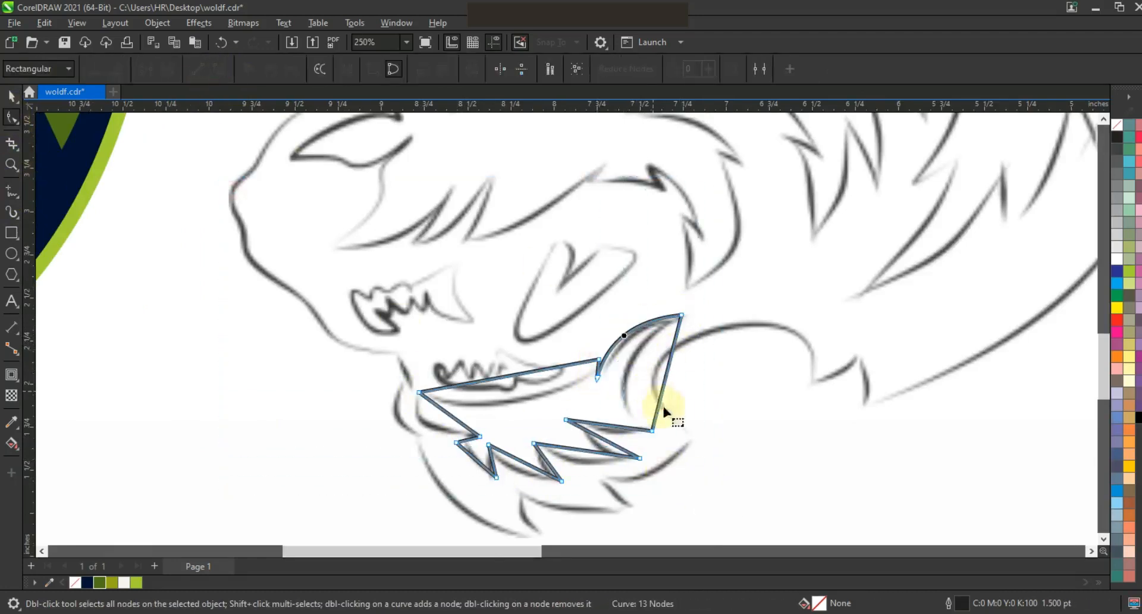
drag(660, 398, 543, 465)
drag(476, 459, 478, 459)
drag(456, 418, 434, 423)
drag(479, 382, 474, 422)
drag(540, 370, 576, 403)
drag(468, 439, 469, 442)
drag(475, 459, 476, 462)
Fill the jaw fur shape with dark green (R80 G113 B26) and move it onto the navy silhouette.
click(100, 582)
key(space)
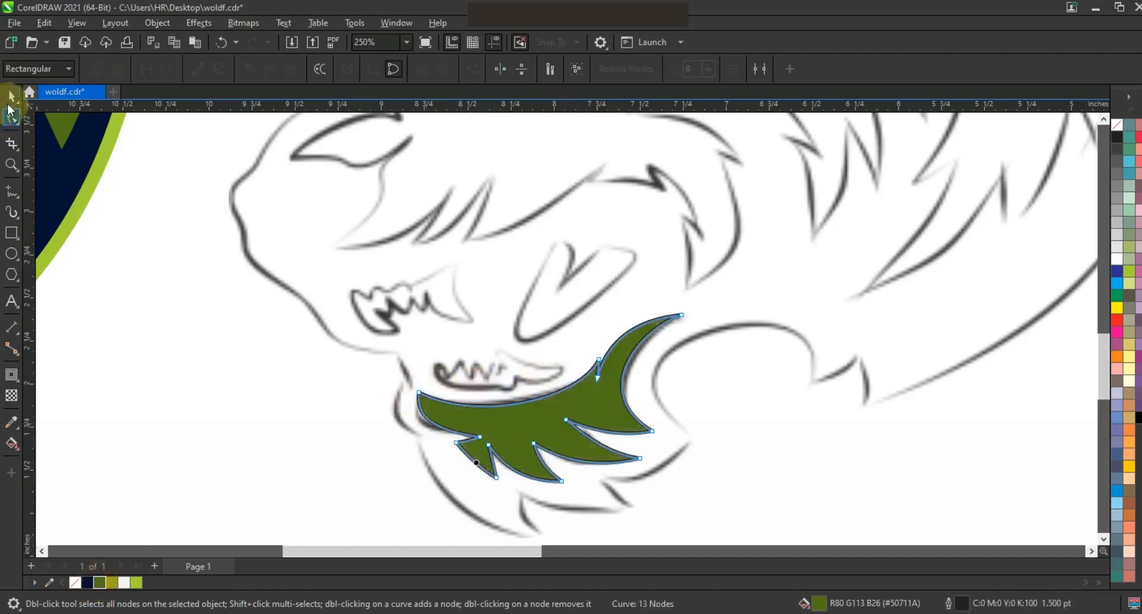
key(F3)
drag(627, 343, 387, 362)
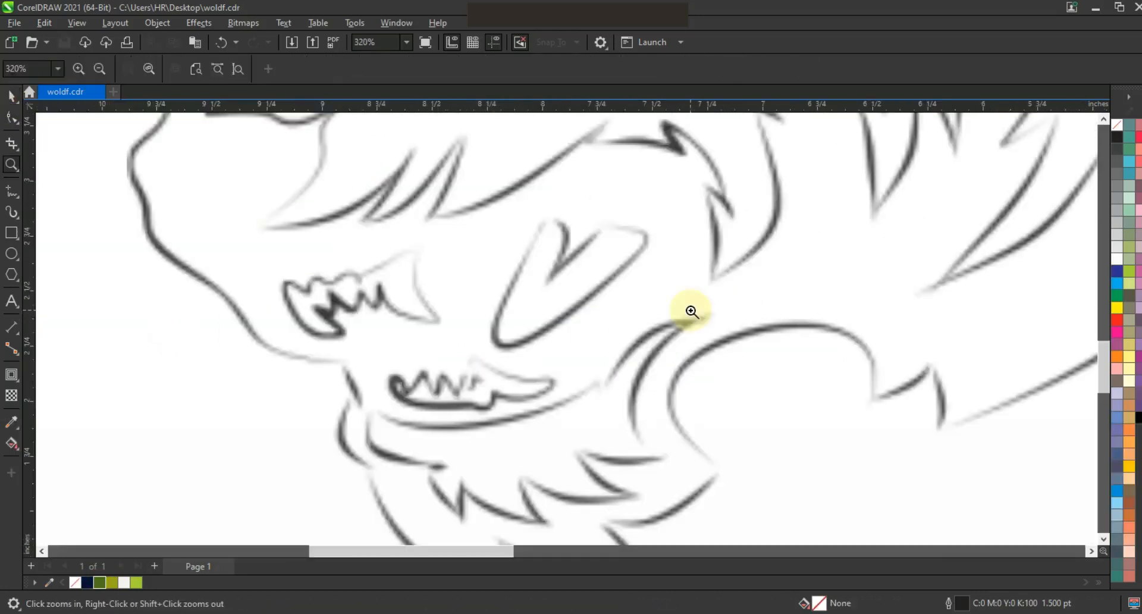
Trace the heart-shaped tongue in the mouth as a closed shape with straight segments.
key(F5)
click(543, 219)
click(552, 275)
click(649, 237)
click(542, 219)
Convert the tongue's segments to curves, bend them into rounded lobes and delete the extra node on its front edge.
click(11, 117)
drag(311, 151, 679, 378)
click(221, 66)
drag(560, 301, 497, 323)
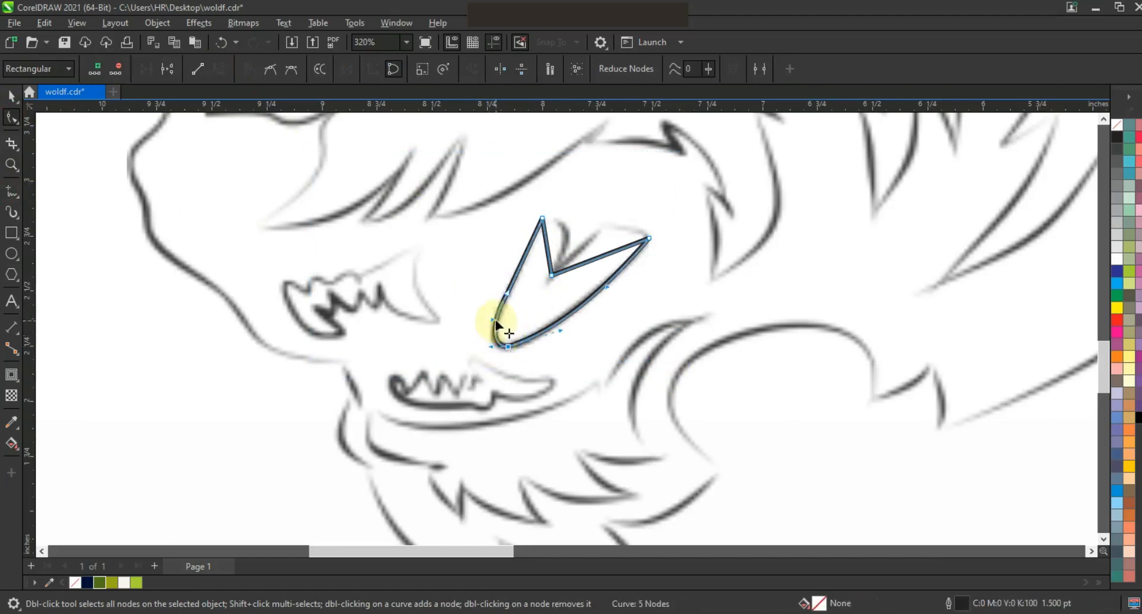
drag(550, 257, 608, 221)
key(Delete)
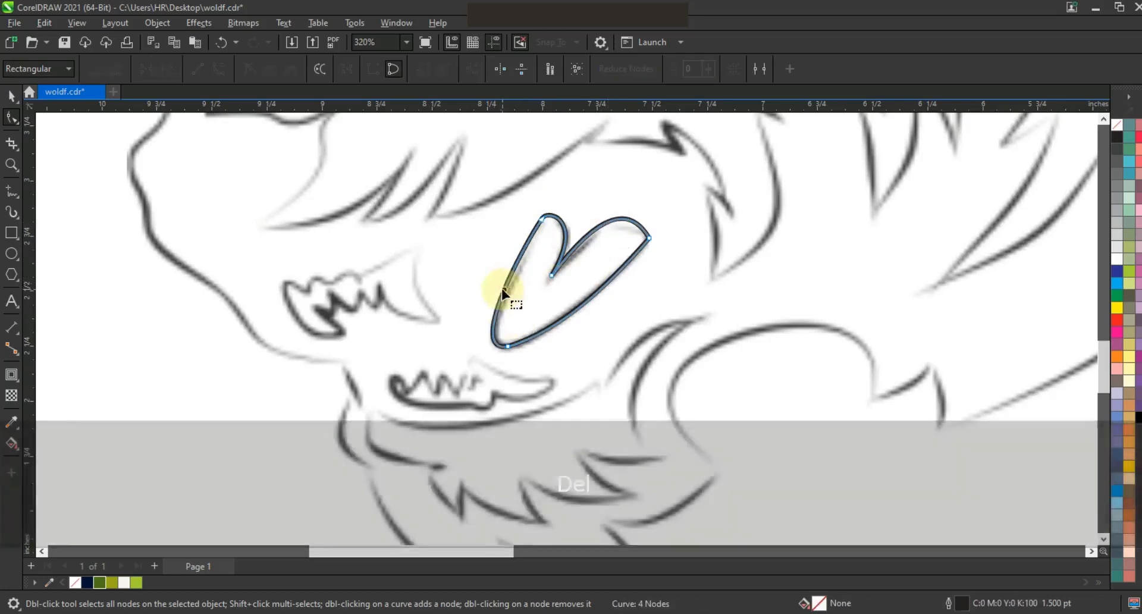
Fill the tongue shape with red and deselect it.
key(space)
click(1117, 319)
key(Escape)
Trace the gum edge of the upper teeth with straight segments from the rear corner to the front fang.
click(11, 165)
drag(247, 217, 784, 483)
key(F5)
click(419, 174)
double_click(318, 211)
click(276, 221)
key(space)
click(276, 222)
double_click(234, 235)
double_click(197, 226)
Trace the front fang and zigzag upper teeth with straight segments and close the shape at its upper rear corner.
double_click(291, 314)
double_click(247, 257)
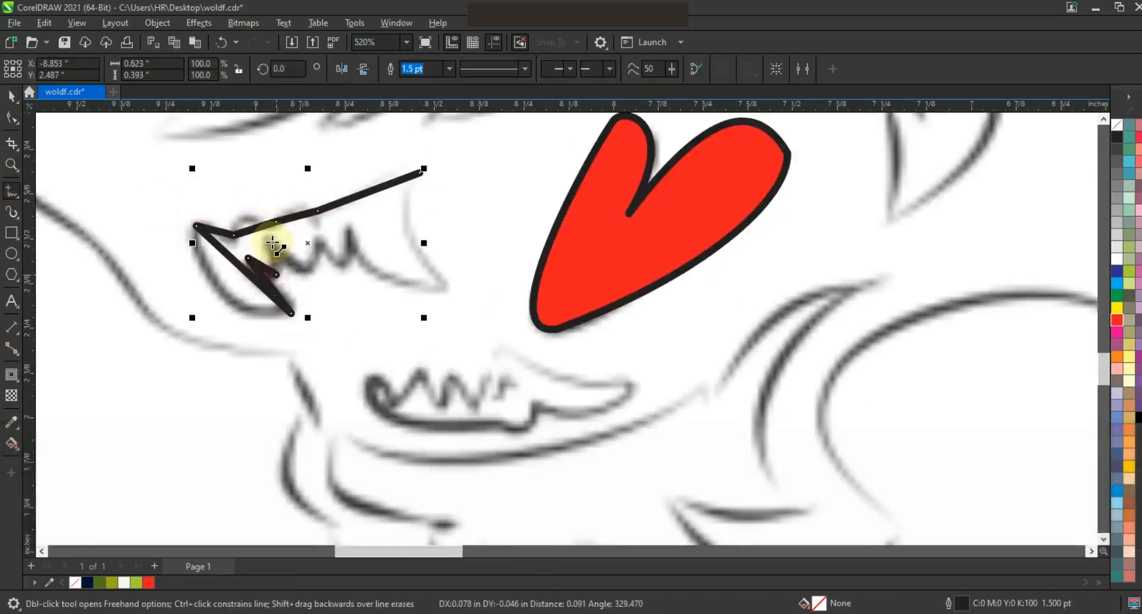
double_click(305, 272)
double_click(315, 230)
double_click(450, 292)
click(421, 171)
Convert the upper teeth shape's segments to curves and bend the fang, tooth and rear edges to match the sketch.
click(12, 117)
click(219, 69)
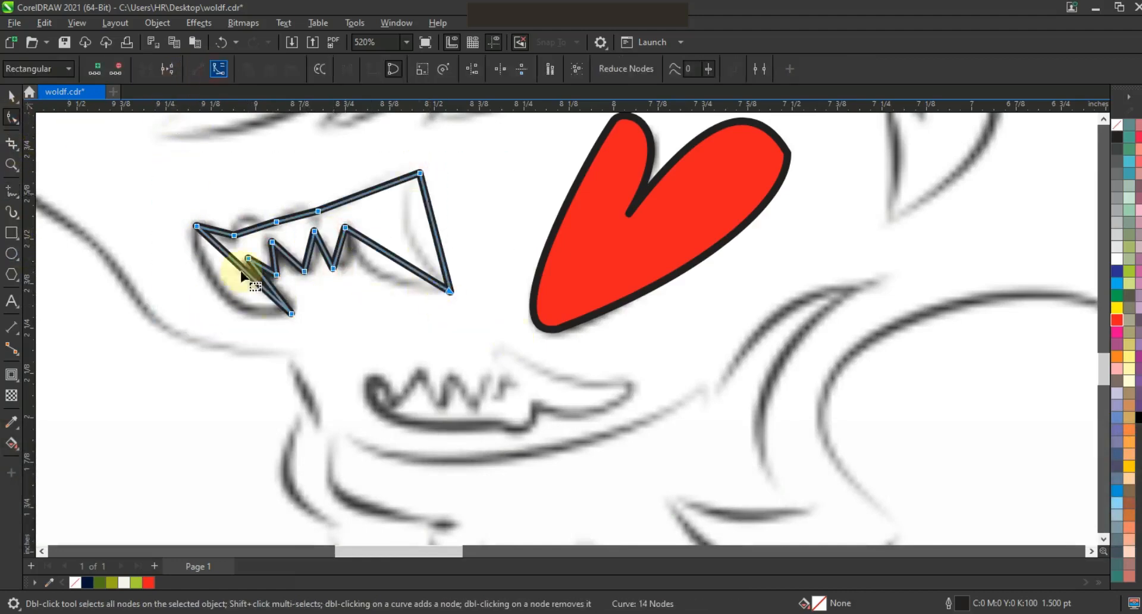
drag(221, 290, 221, 291)
drag(270, 286, 263, 288)
drag(263, 265, 382, 275)
drag(439, 246, 439, 249)
Bend the upper gum edge of the upper teeth shape into rounded bumps.
drag(386, 185, 384, 168)
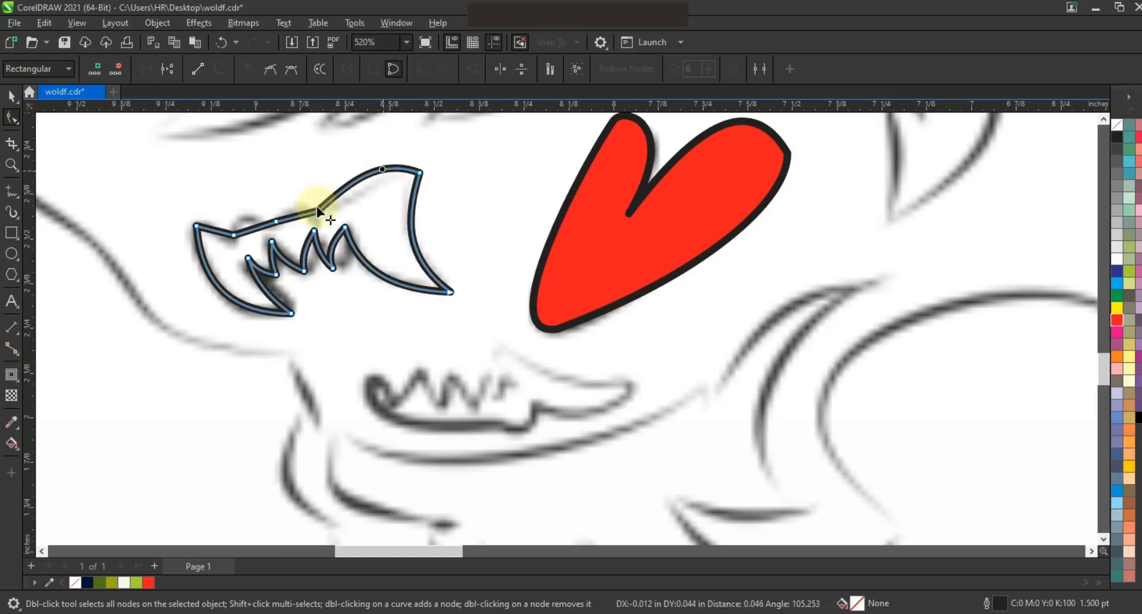
key(ctrl+z)
drag(297, 216, 295, 207)
drag(251, 229, 212, 223)
Trace the lower teeth and their gum edge as a closed shape with straight segments.
click(16, 190)
click(370, 373)
double_click(396, 404)
double_click(423, 368)
double_click(502, 346)
double_click(641, 393)
double_click(531, 402)
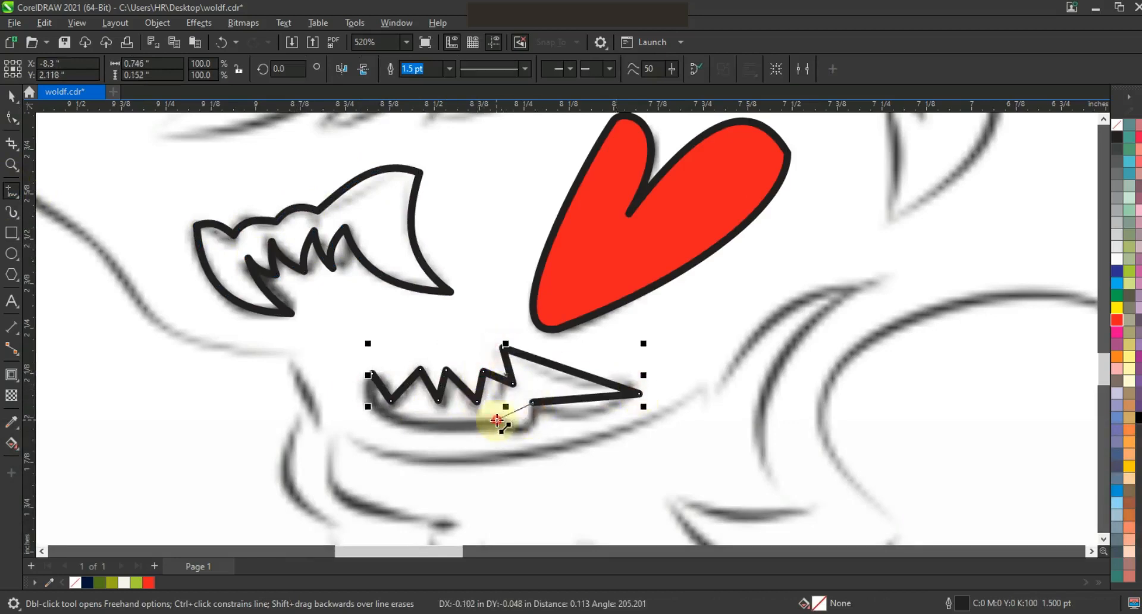
double_click(453, 421)
double_click(406, 418)
click(372, 373)
Convert the lower teeth shape's segments to curves and bend its gum edge and large rear fang to match the sketch.
click(12, 118)
drag(288, 299, 749, 465)
click(219, 69)
drag(395, 403, 473, 426)
drag(515, 411, 522, 421)
drag(581, 400, 581, 415)
drag(575, 372, 571, 381)
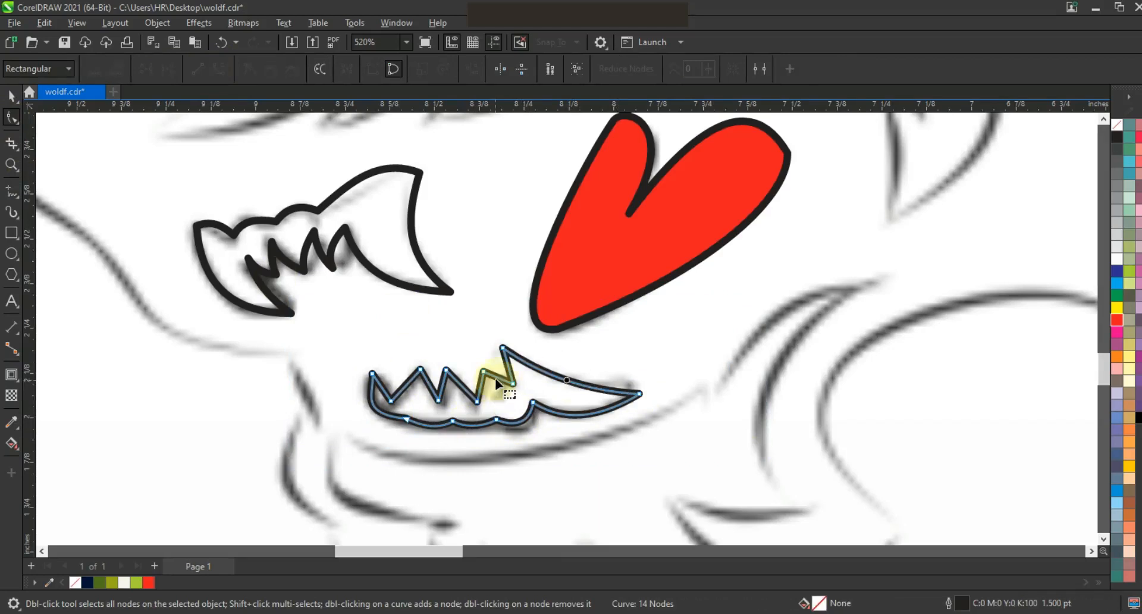
Bend the edges of the small lower teeth into slight curves.
drag(497, 377, 461, 393)
drag(443, 385, 425, 388)
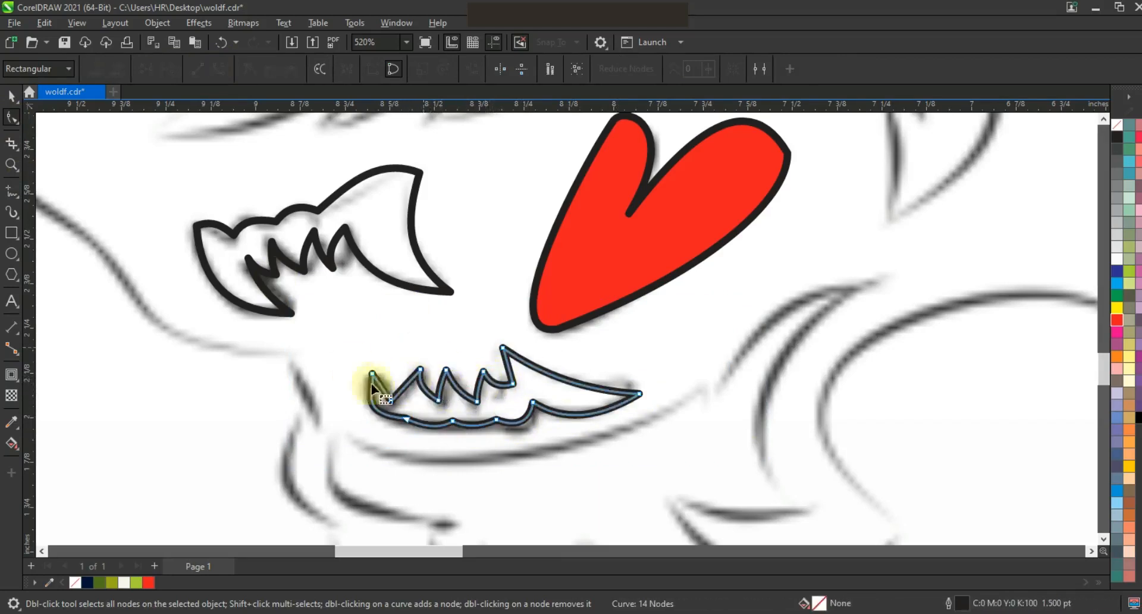
click(12, 95)
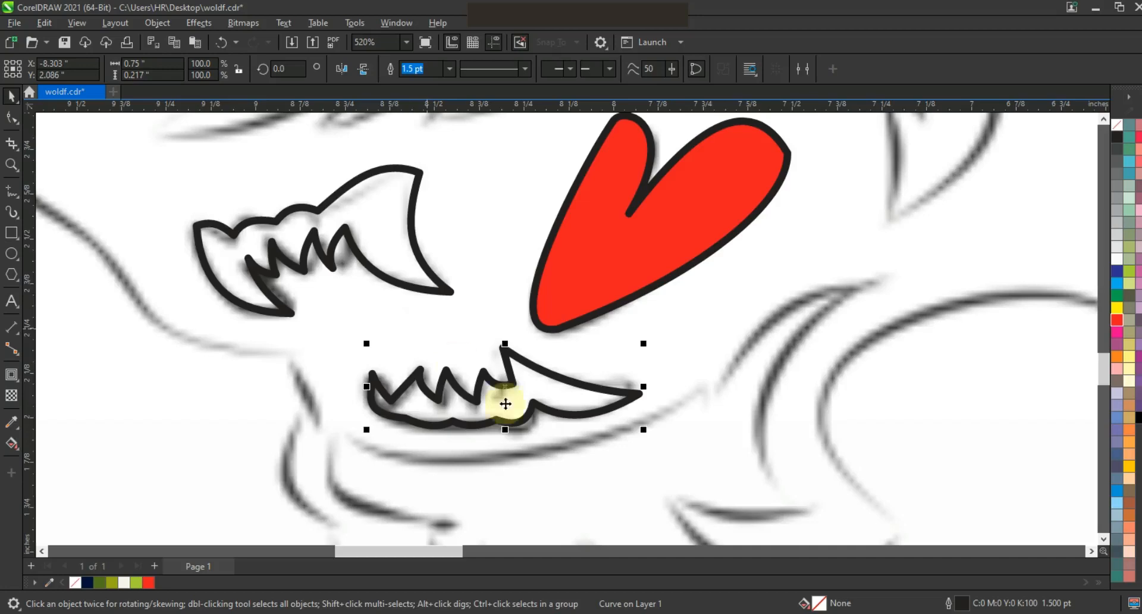
Fill the traced teeth with white.
key(F3)
key(F3)
shift+click(475, 368)
click(1116, 258)
key(F3)
key(Escape)
Remove the teeth's outlines and move them from the sketch into the mouth of the coloured wolf head.
drag(705, 472, 480, 336)
right_click(1116, 125)
click(1088, 135)
drag(572, 365, 301, 369)
key(Escape)
Fill the tongue and fur shapes of the coloured wolf head with dark green.
scroll(509, 209, down, 2)
click(10, 165)
drag(301, 158, 676, 354)
click(11, 97)
click(402, 404)
click(99, 582)
click(173, 408)
Draw a straight-segment zigzag line across the green neck fur patch behind the ear.
click(11, 167)
drag(249, 191, 863, 476)
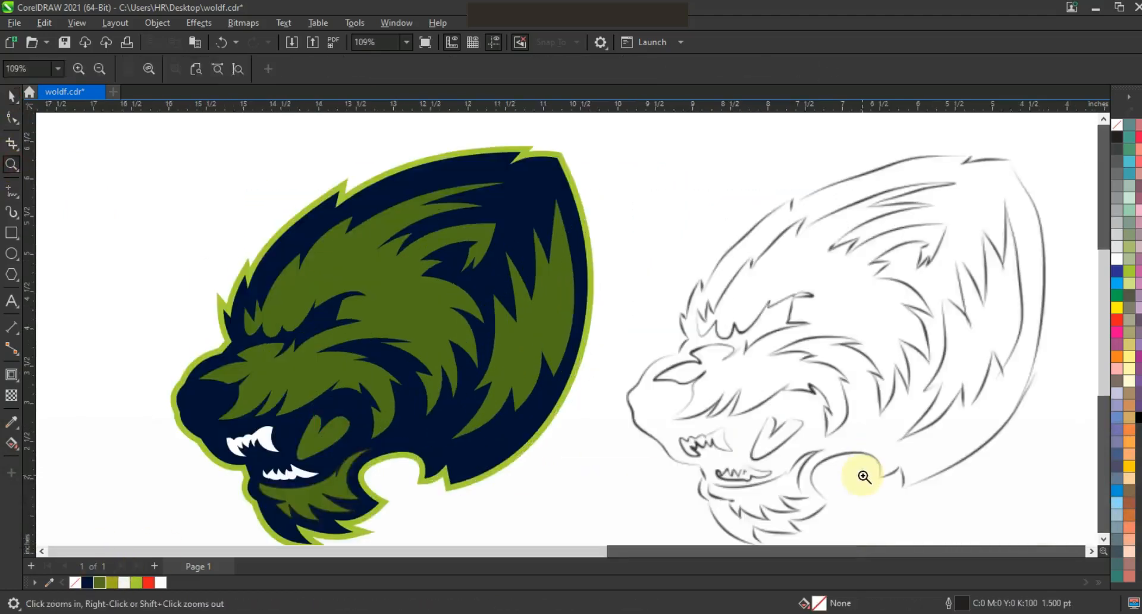
click(12, 191)
click(485, 288)
double_click(519, 374)
double_click(529, 313)
double_click(551, 343)
double_click(551, 284)
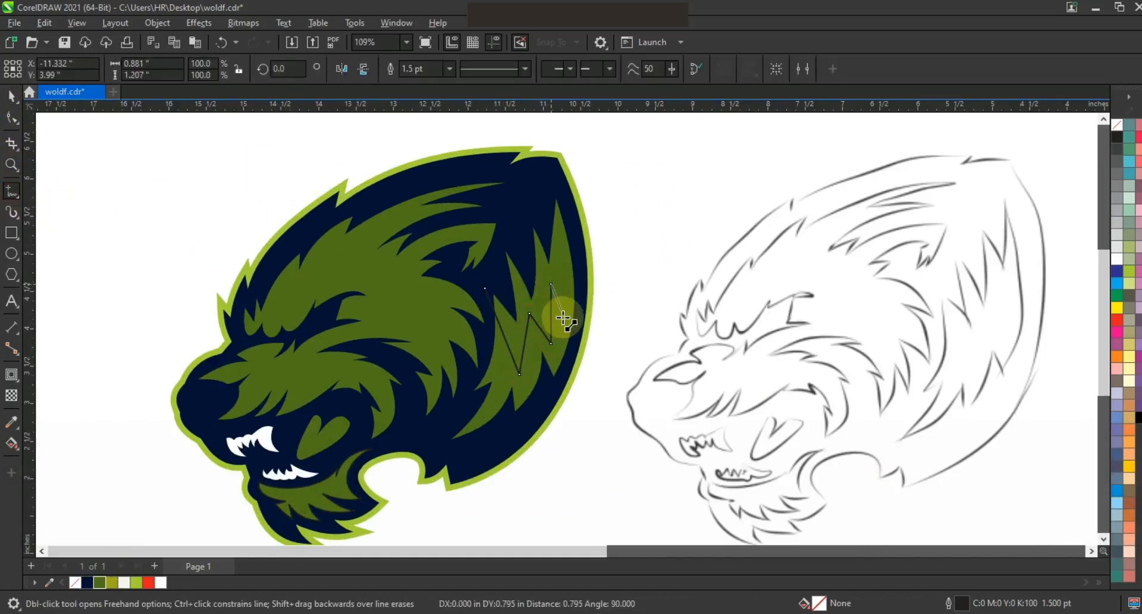
double_click(562, 317)
click(572, 224)
Bend the zigzag line's segments into slight curves that follow the fur tips.
click(11, 118)
click(552, 314)
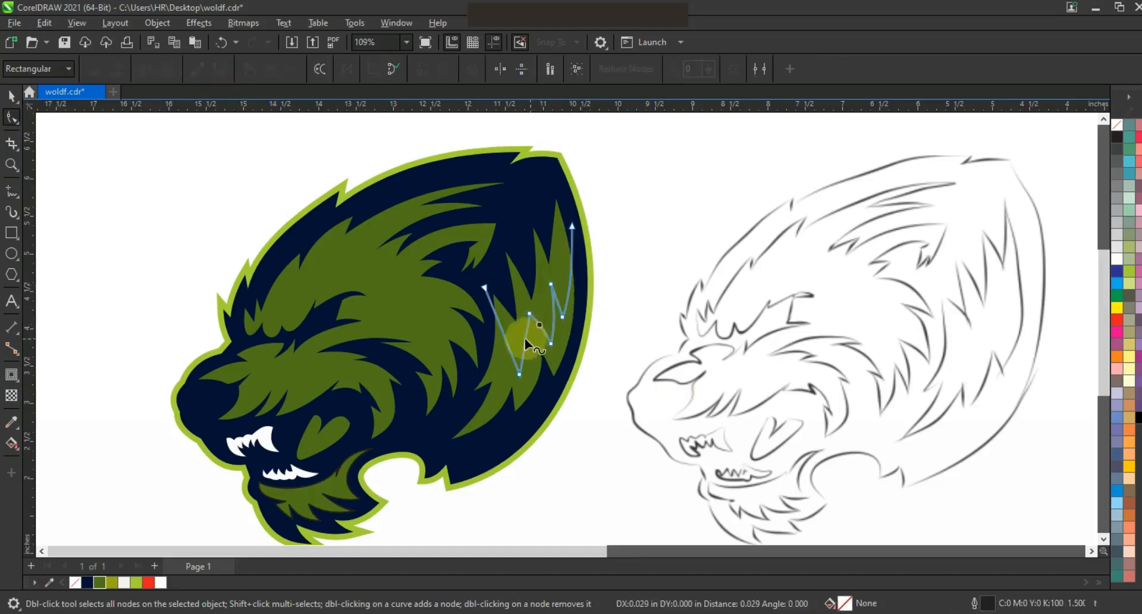
drag(506, 335, 511, 336)
Smart-fill the neck fur area above the zigzag line and recolour the new shape olive.
drag(11, 442, 120, 460)
click(120, 460)
click(522, 328)
click(12, 96)
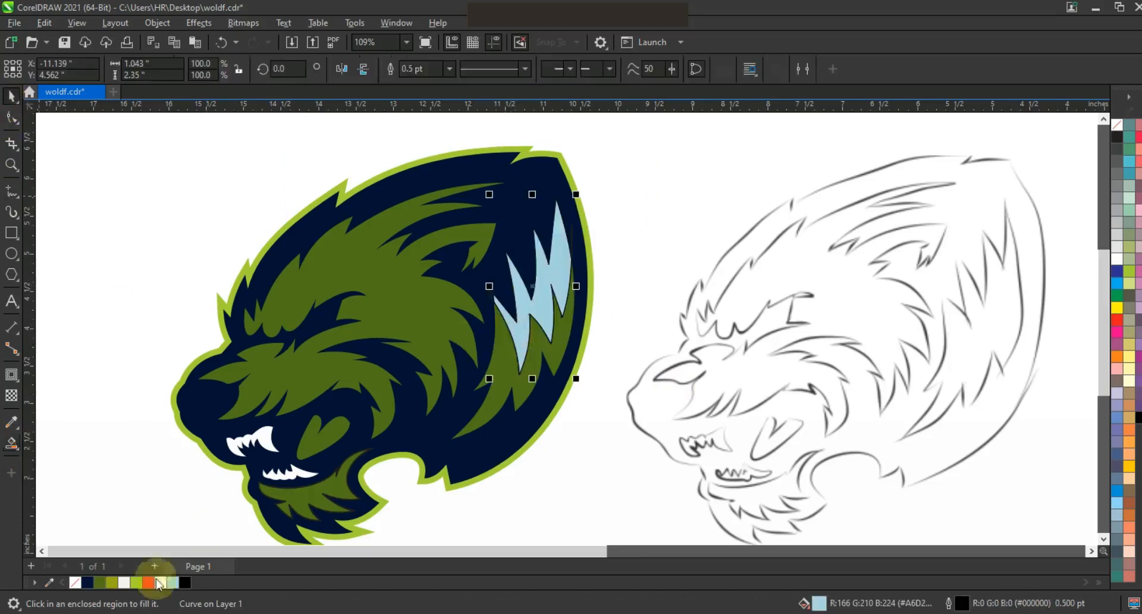
click(111, 582)
click(615, 457)
Delete the zigzag guide line and remove the outline from the olive neck highlight.
click(487, 293)
key(Delete)
click(519, 317)
shift+click(501, 382)
right_click(1116, 126)
click(1096, 137)
key(F3)
key(Escape)
Draw a straight-segment guide line inside the ear patch, parallel to its upper and rear edges.
click(11, 165)
drag(326, 196, 819, 440)
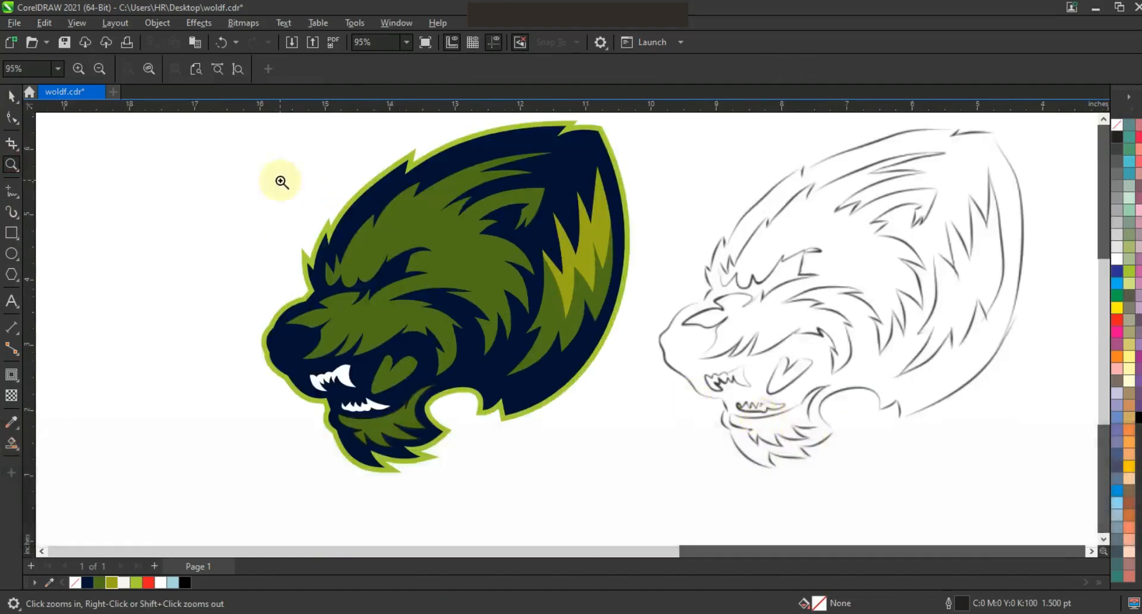
click(341, 195)
key(F5)
click(503, 195)
double_click(470, 243)
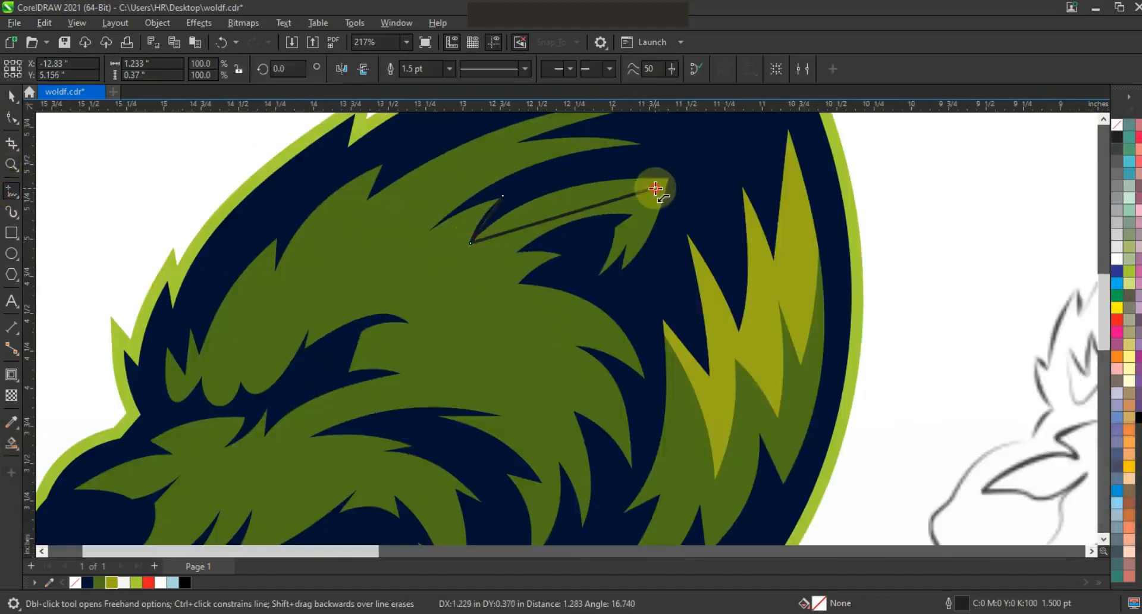
click(654, 188)
double_click(623, 276)
Convert the ear guide line's segments to curves and bend them to follow the ear's edges.
click(11, 118)
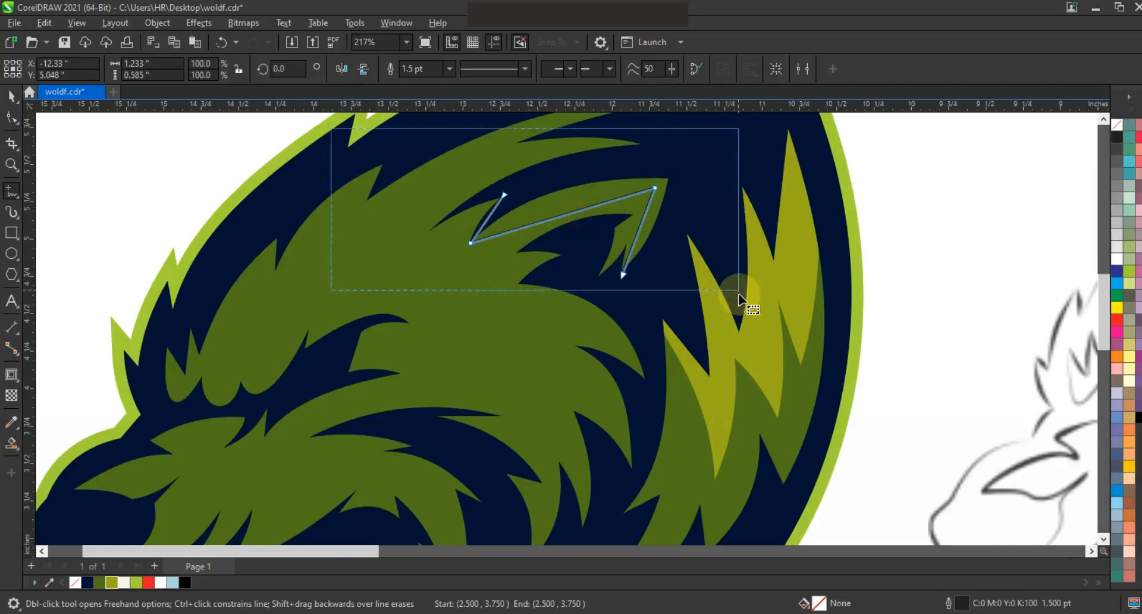
click(217, 70)
drag(579, 212, 576, 195)
drag(640, 228, 645, 226)
Smart-fill the rim between the ear edge and the guide line and recolour it olive.
click(11, 442)
click(651, 183)
click(10, 94)
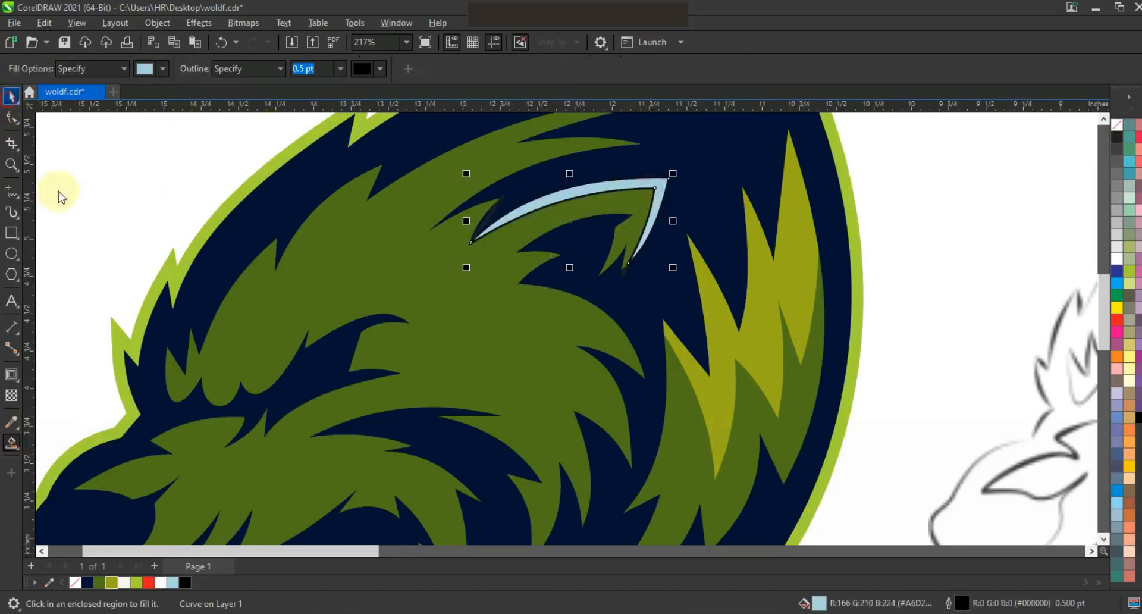
click(112, 582)
Delete the ear guide line and remove the outline from the olive ear rim.
click(624, 274)
key(Delete)
click(661, 189)
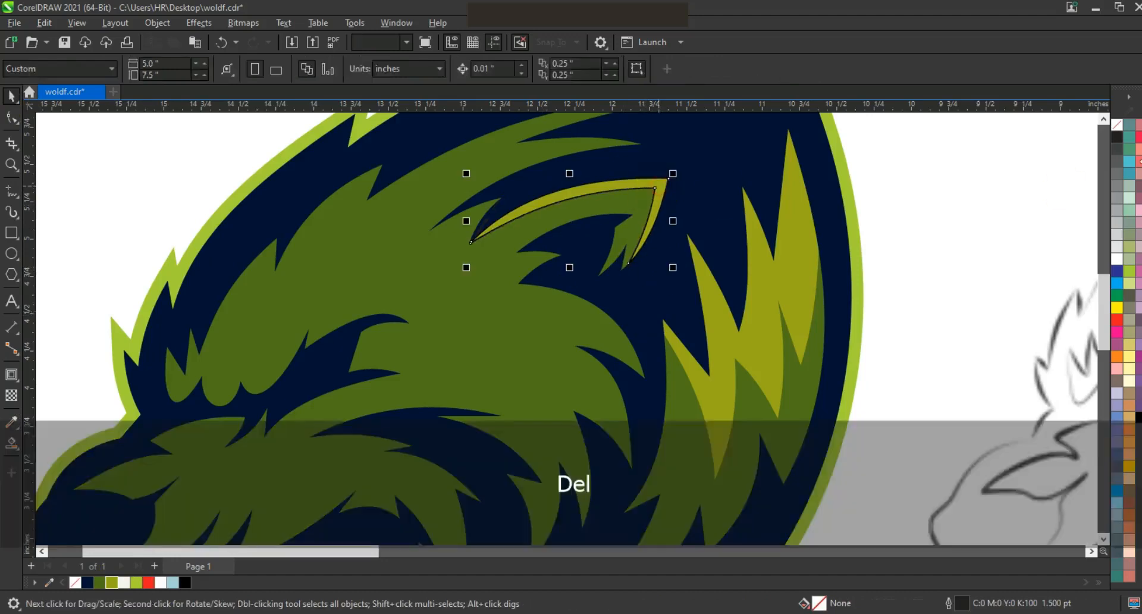
right_click(1117, 125)
click(1093, 139)
click(975, 172)
key(F3)
Draw a closed two-node eye shape in the dark area below the brow.
click(11, 165)
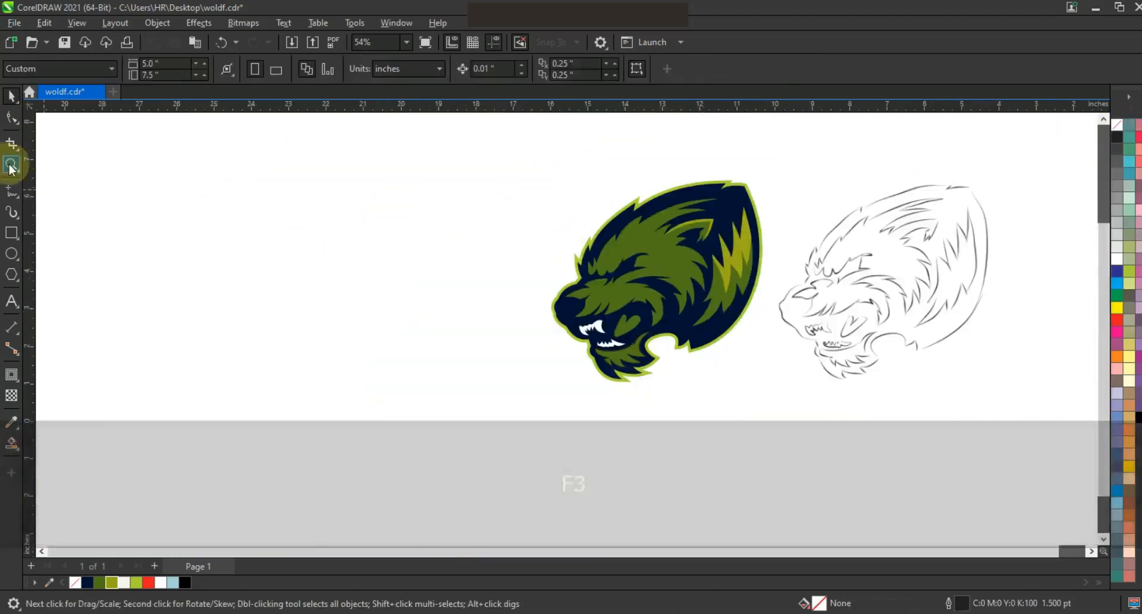
drag(498, 153, 722, 364)
drag(443, 234, 679, 377)
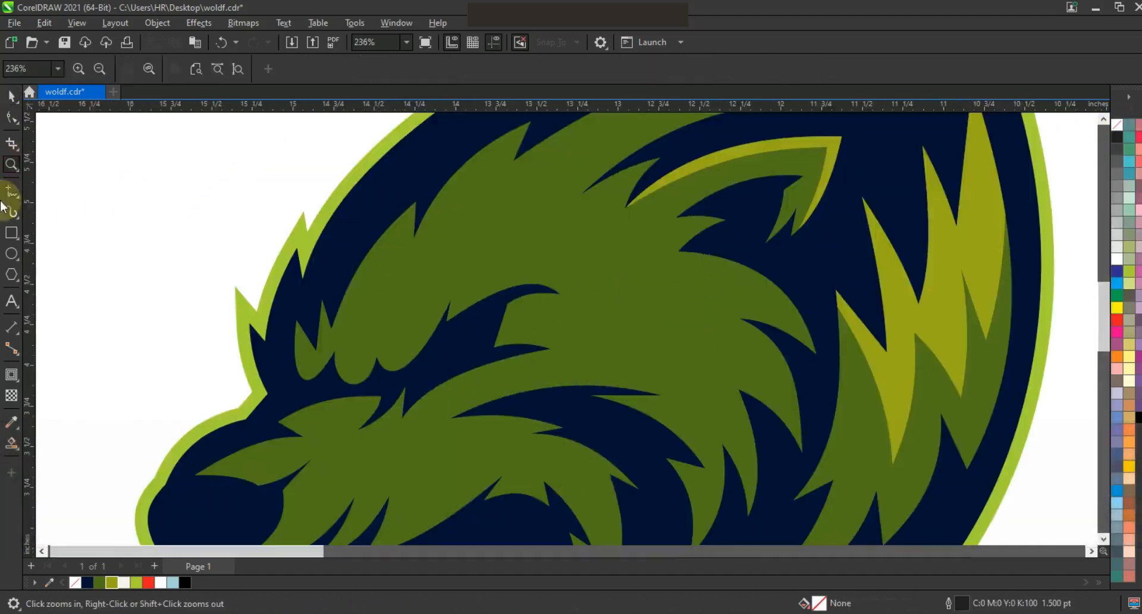
click(11, 190)
click(492, 310)
click(419, 370)
Convert the eye's segments to curves and bend its lower edge into an arc.
click(11, 117)
drag(337, 268, 607, 451)
key(shift+F2)
key(F3)
drag(434, 262, 478, 326)
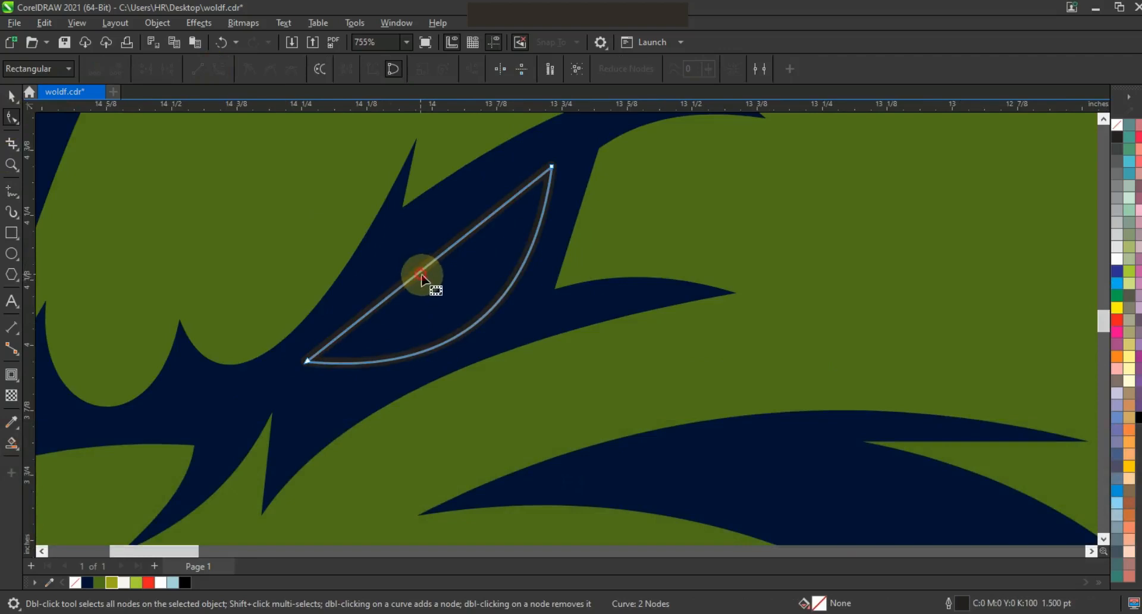
Draw a closed narrow triangle over the middle of the eye, pointing down to its lower edge.
click(12, 191)
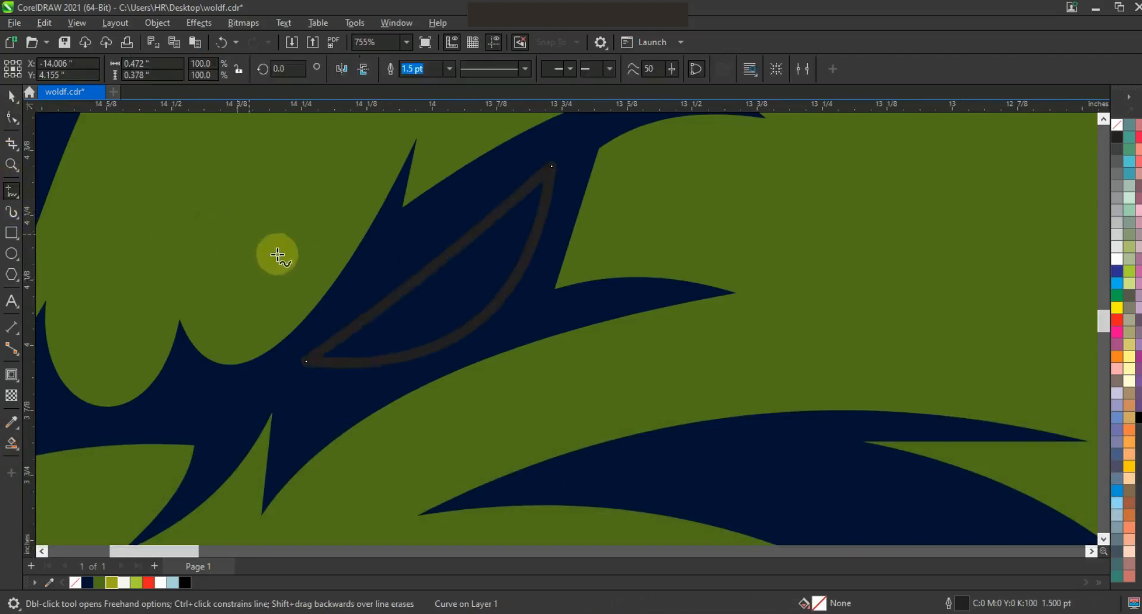
click(434, 239)
double_click(429, 336)
double_click(382, 276)
click(435, 239)
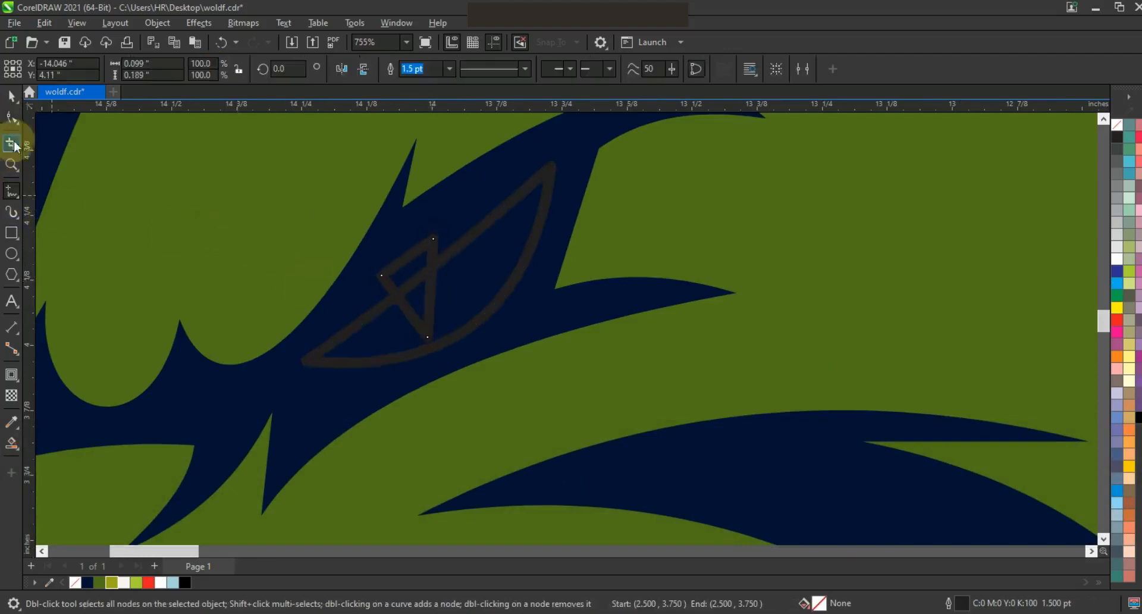
Trim the triangle out of the eye shape and delete the triangle.
shift+click(532, 187)
click(443, 69)
key(Escape)
click(427, 242)
key(Delete)
Fill the notched eye shape with lime (Chartreuse).
click(469, 238)
click(136, 582)
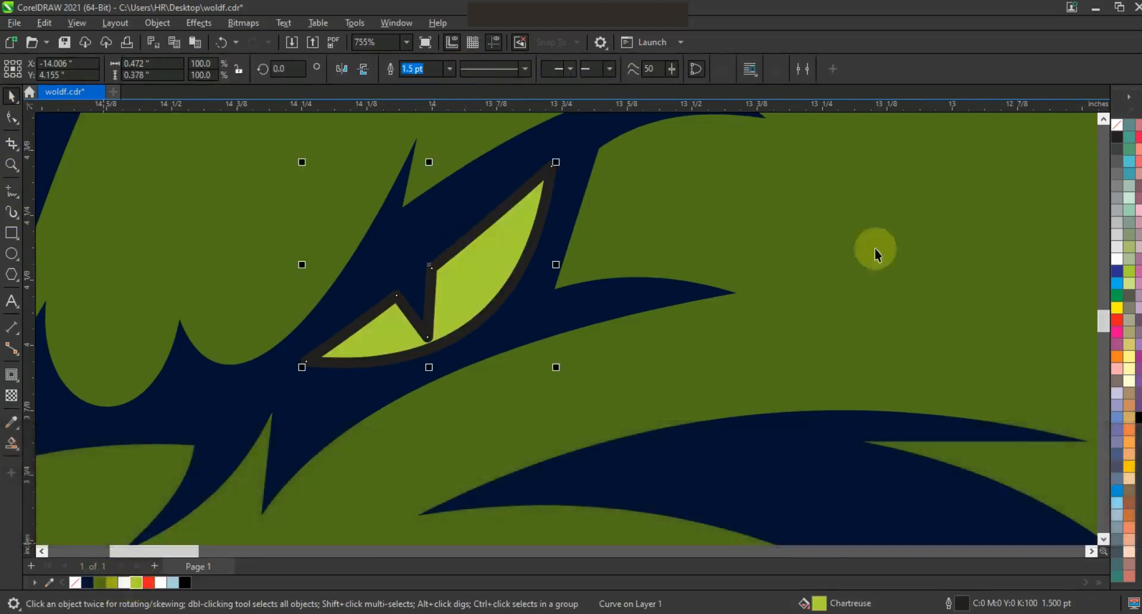
key(F3)
key(Escape)
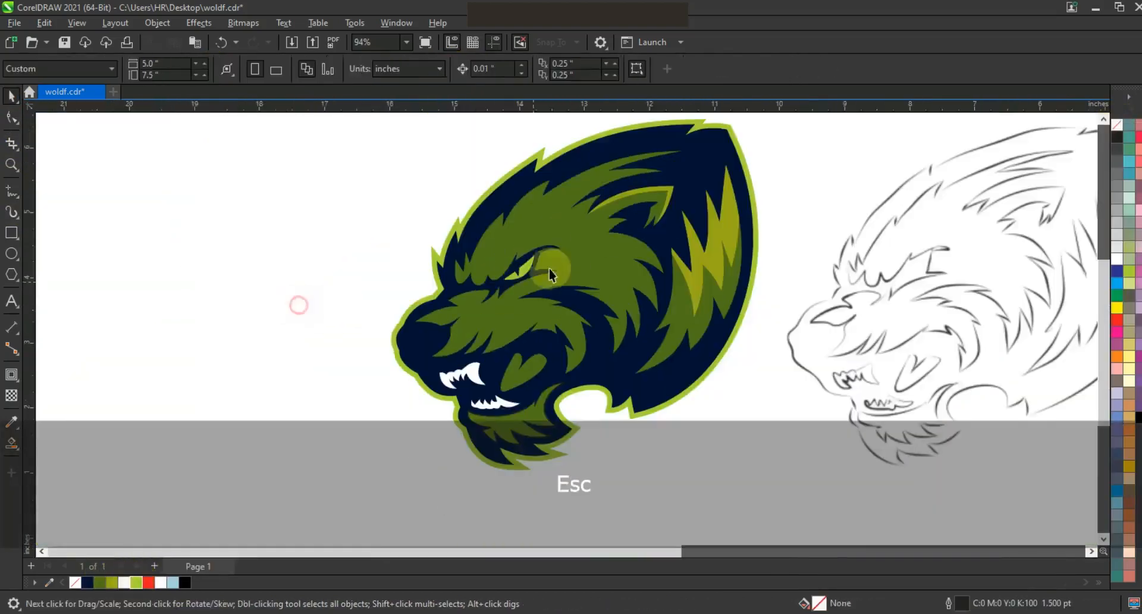
Remove the eye's outline and scale it to 75.7% about its centre.
drag(540, 249, 535, 255)
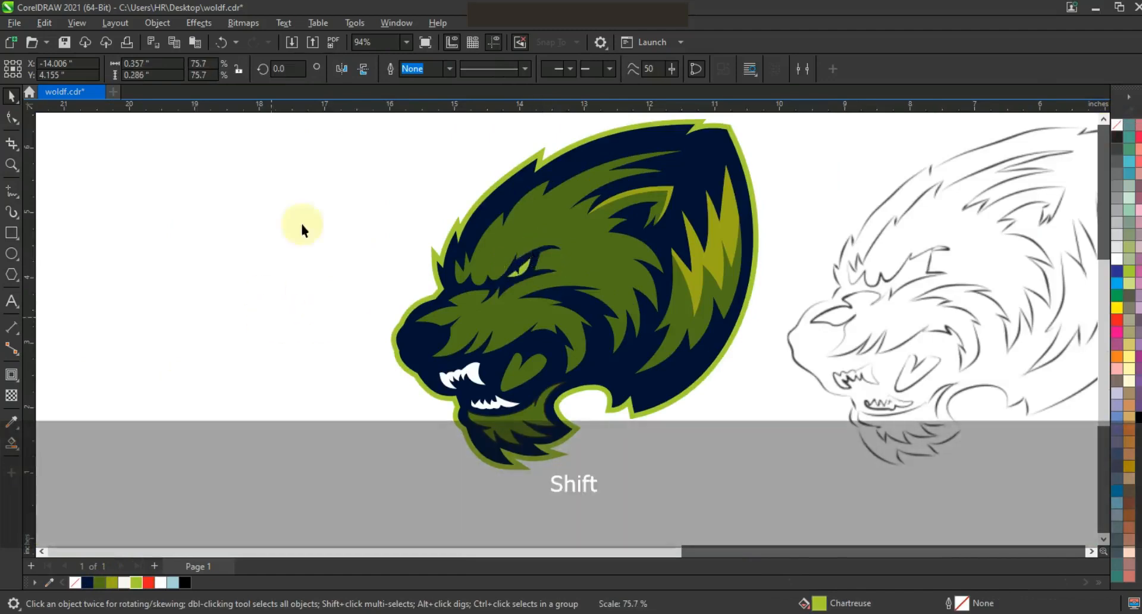
key(F3)
key(Escape)
click(260, 311)
Draw a small thin nostril highlight shape on the upper part of the nose.
click(11, 166)
drag(298, 145, 652, 416)
click(11, 234)
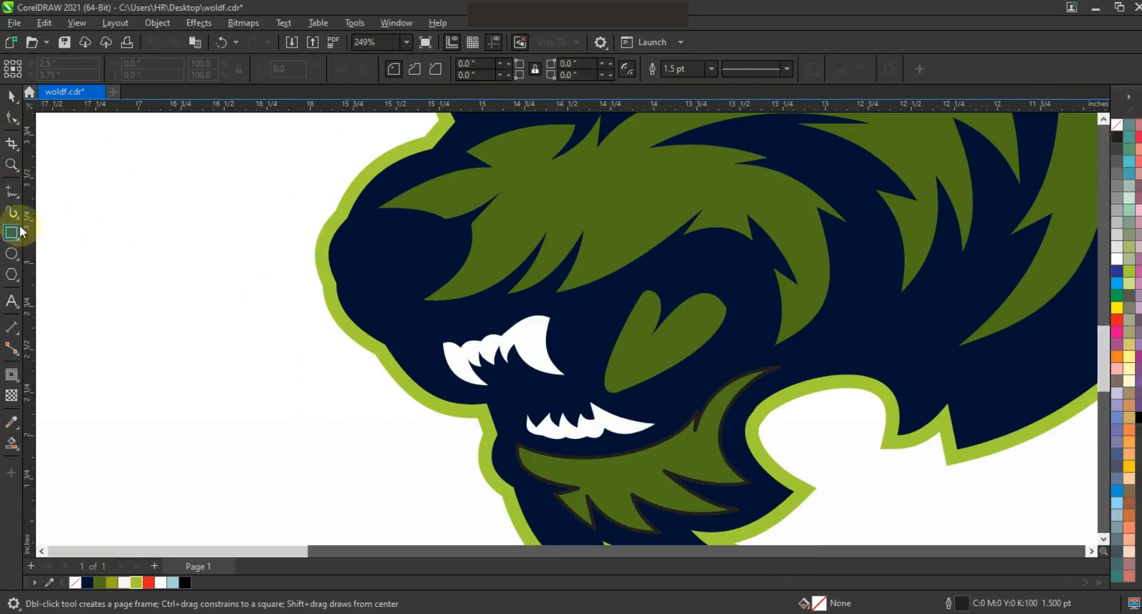
key(F5)
mouse_move(390, 226)
mouse_down()
mouse_move(376, 236)
mouse_move(358, 226)
mouse_up()
Fill the nostril highlight with olive and remove its outline.
click(14, 96)
click(115, 582)
right_click(1118, 125)
click(1101, 136)
click(286, 255)
Adjust the nostril highlight slightly on the nose.
click(383, 229)
shift+drag(426, 228, 421, 230)
click(247, 291)
key(F3)
key(F3)
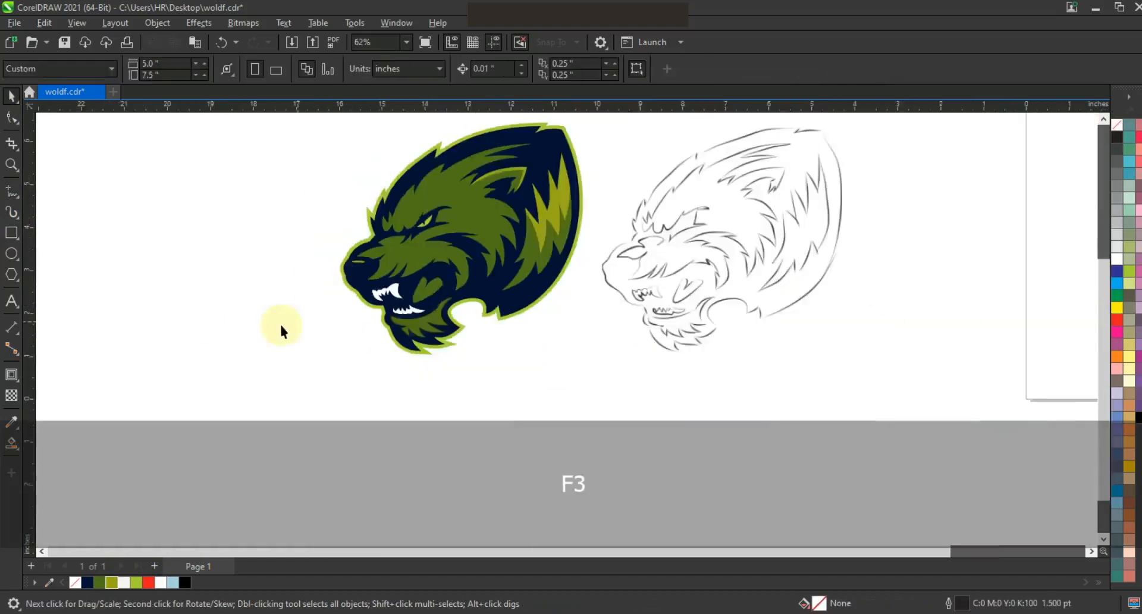
Copy the main fur patch into the empty area beside the head, remove its fill and give it a black outline.
click(668, 382)
ctrl+drag(667, 382, 452, 365)
key(shift+F2)
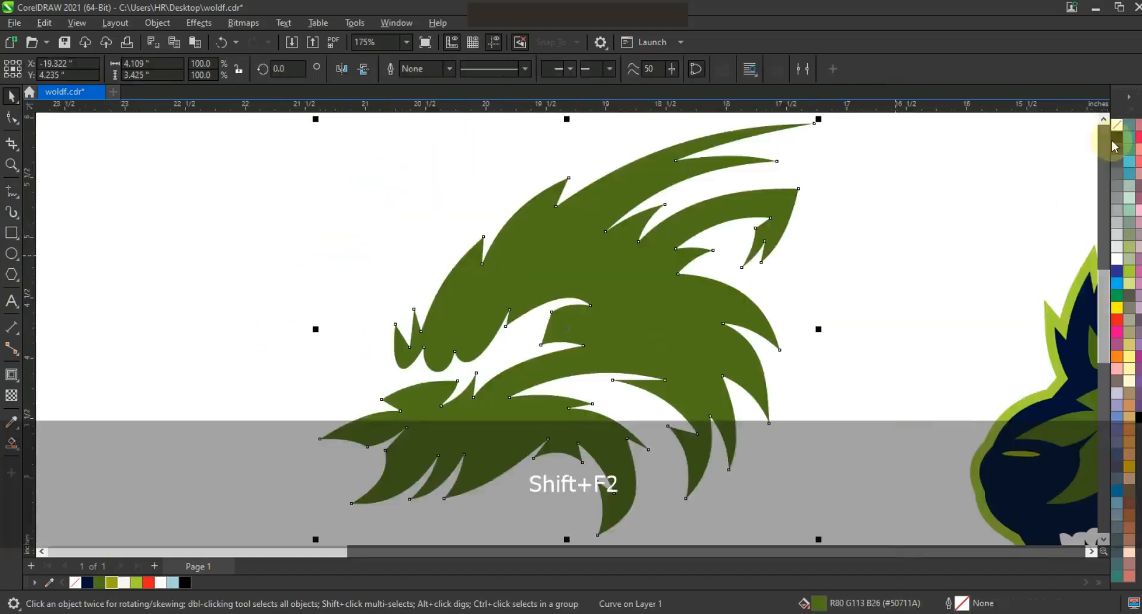
click(1117, 125)
right_click(1117, 140)
click(1099, 150)
Add a one-step inside contour with a 0.123 inch offset to the copied fur patch.
click(11, 375)
scroll(553, 294, down, 1)
drag(690, 311, 677, 311)
Break the contour apart from the copied fur patch and delete the outer fur outline.
click(11, 96)
click(115, 23)
click(235, 312)
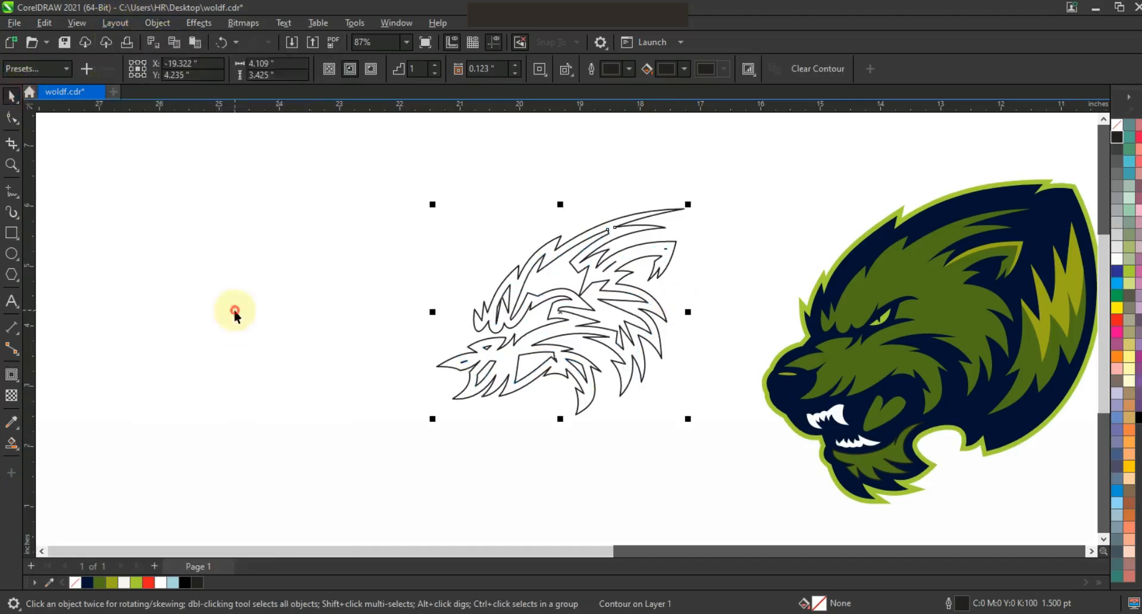
click(234, 312)
click(652, 277)
key(Delete)
Fill the remaining inner contour shapes with dark green and remove their outlines.
drag(725, 197, 410, 452)
click(99, 582)
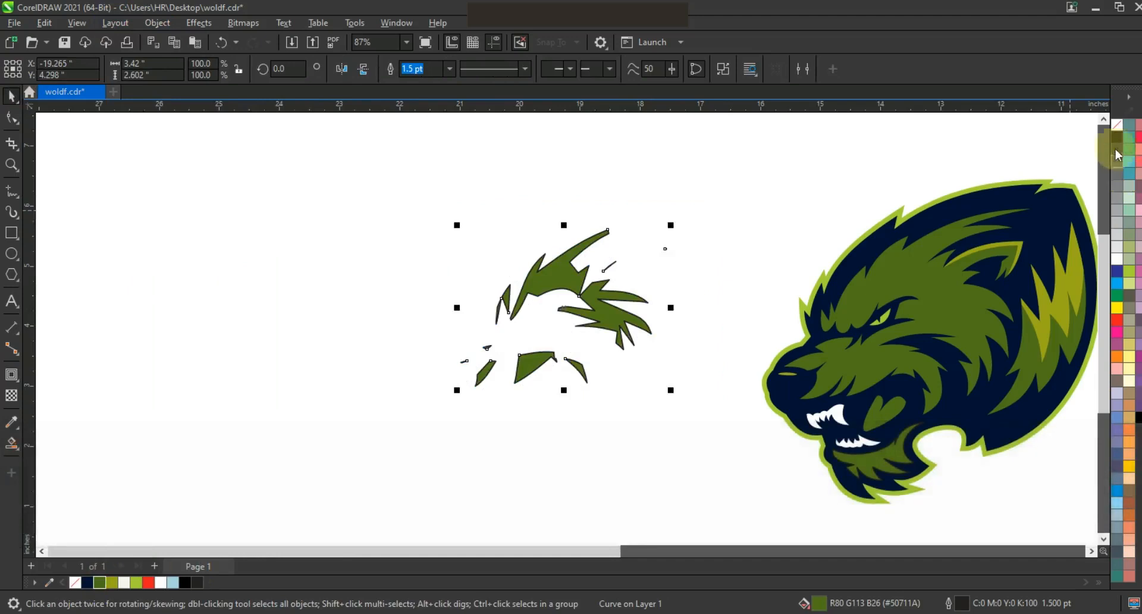
right_click(1117, 124)
click(1101, 137)
Move the inner fur shapes straight across onto the wolf head and tint their green with yellow.
drag(568, 305, 915, 305)
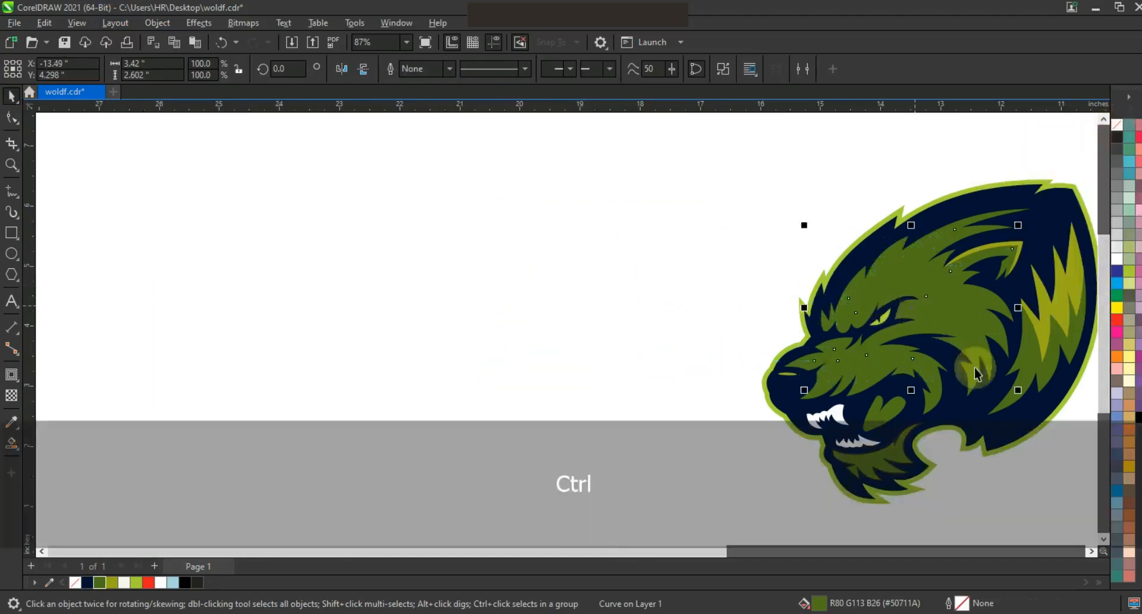
ctrl+click(1118, 307)
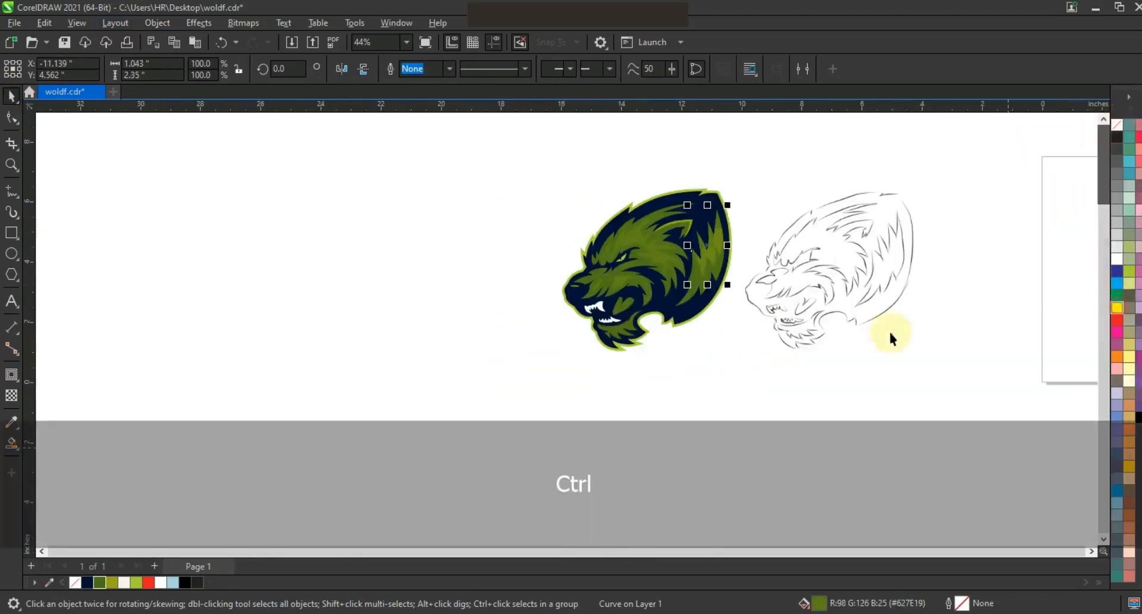
click(937, 385)
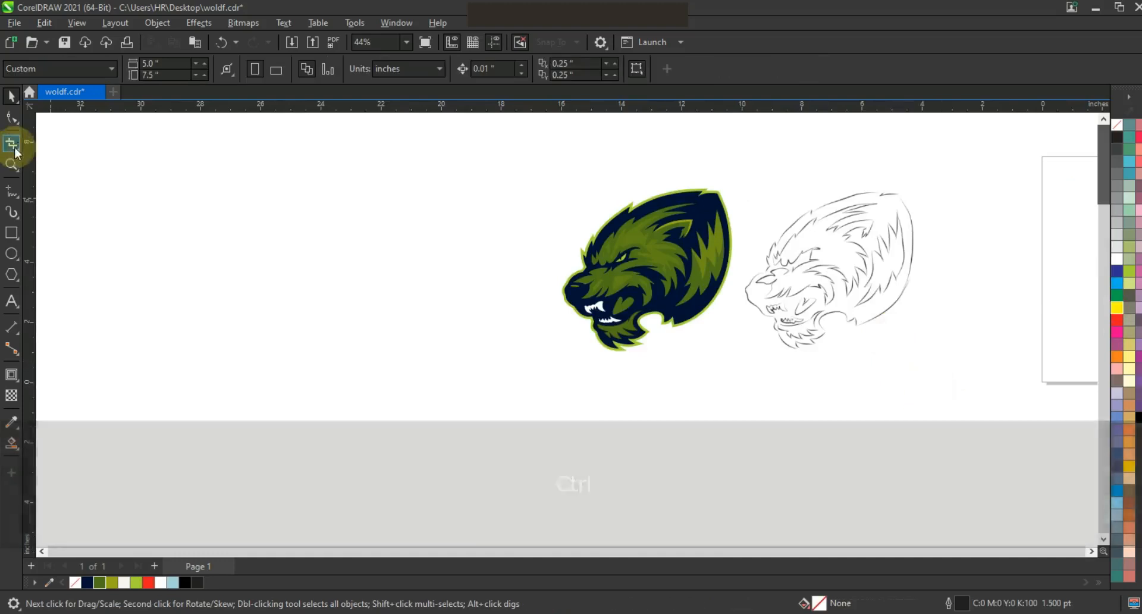
Fill the heart-shaped tongue in the wolf's mouth with red.
click(617, 308)
click(1122, 332)
click(433, 395)
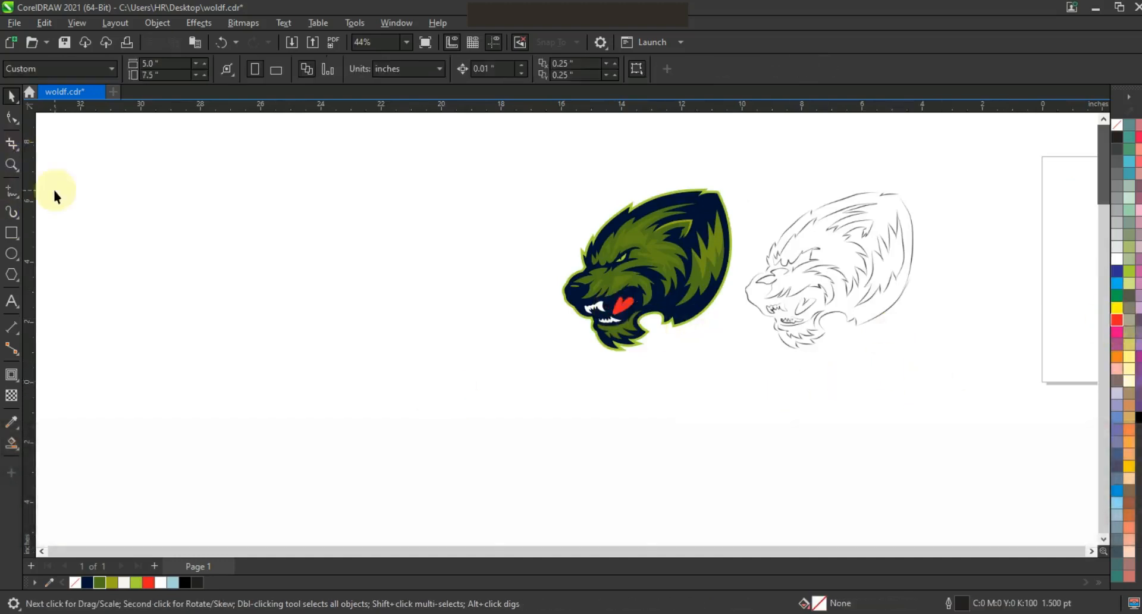
click(9, 166)
drag(502, 159, 787, 325)
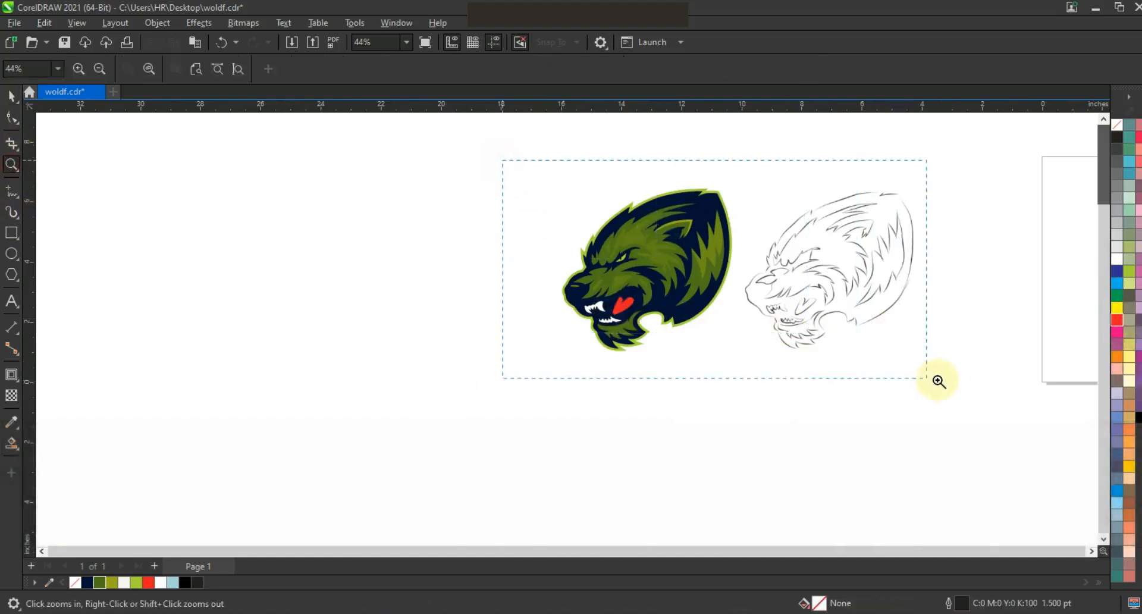
drag(949, 380, 950, 380)
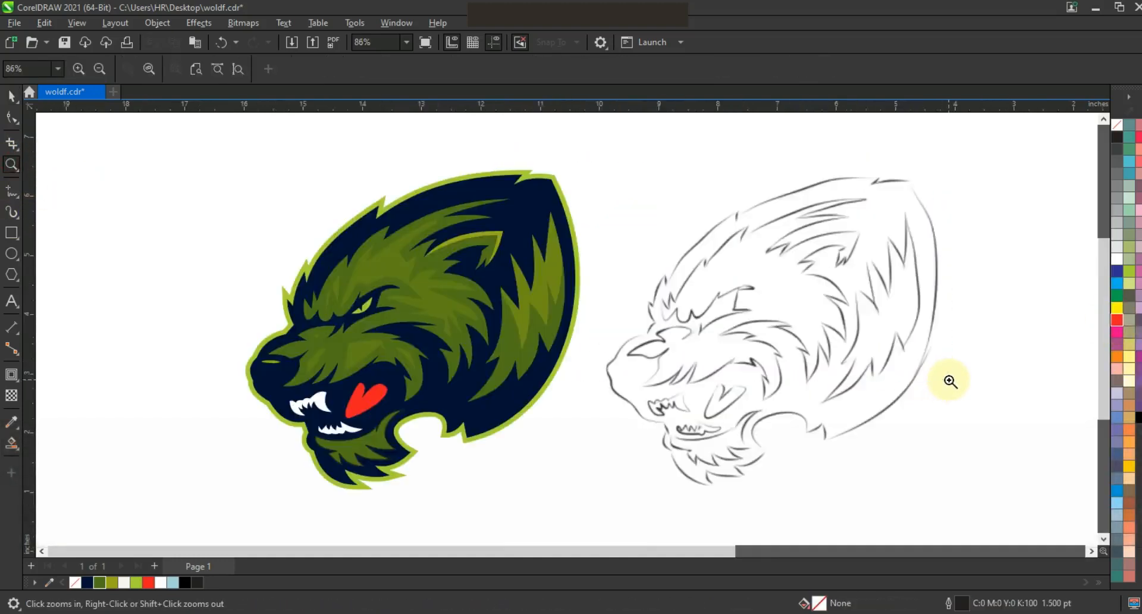